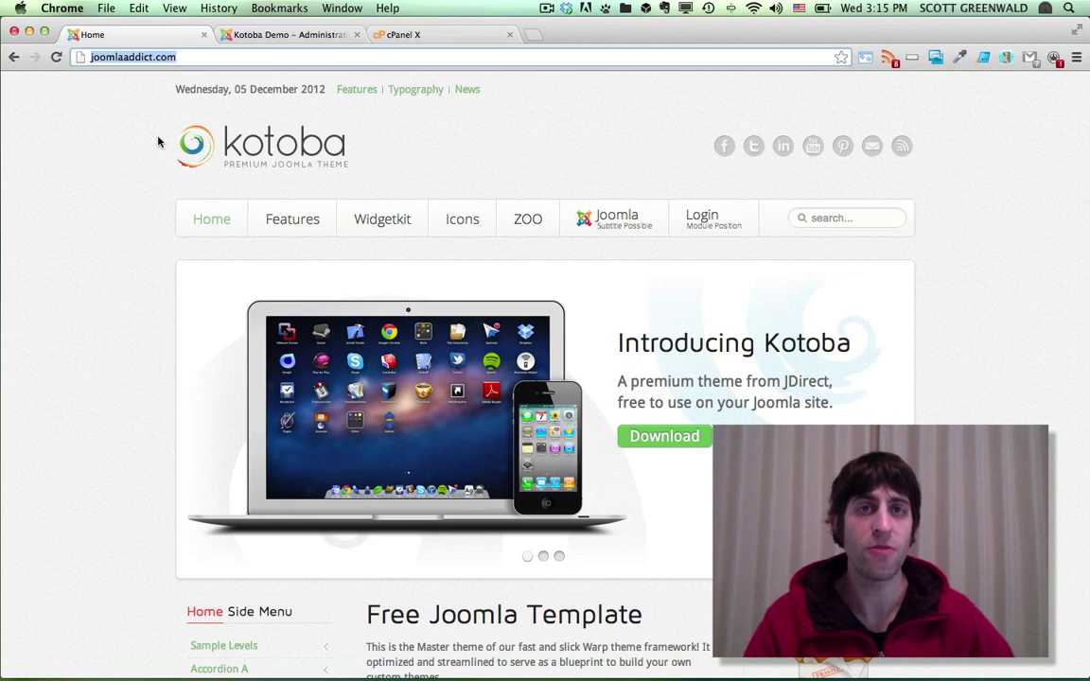
Go to the Joomla administrator dashboard and choose Components > Akeeba Backup
{"action": "left_click", "coordinate": [263, 36]}
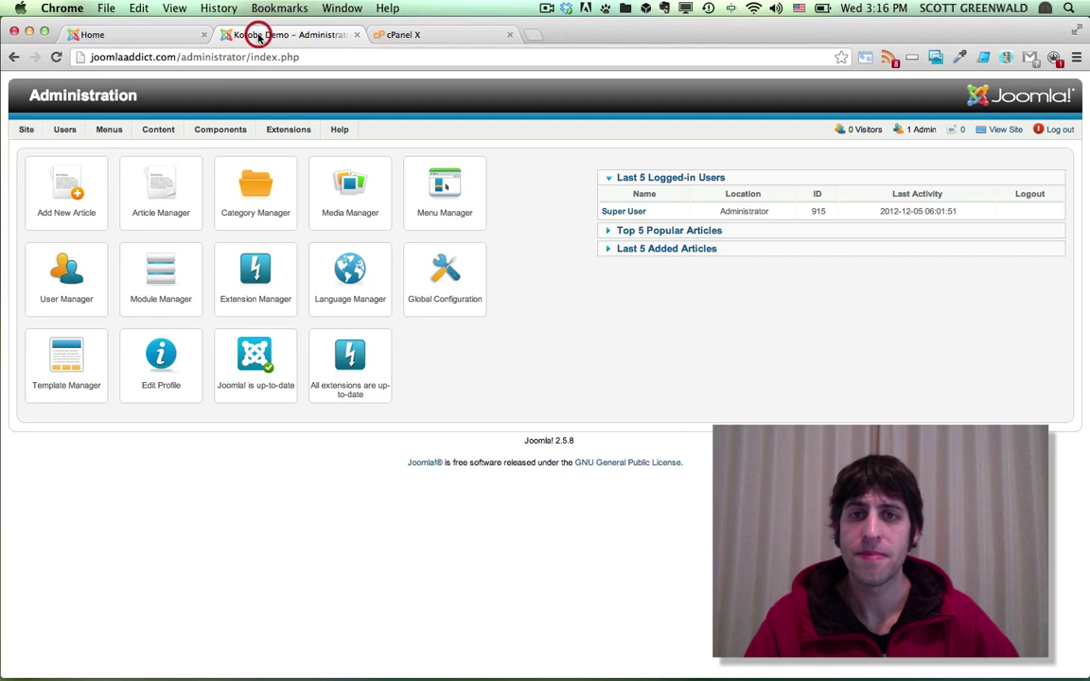
{"action": "mouse_move", "coordinate": [317, 134]}
{"action": "mouse_move", "coordinate": [249, 134]}
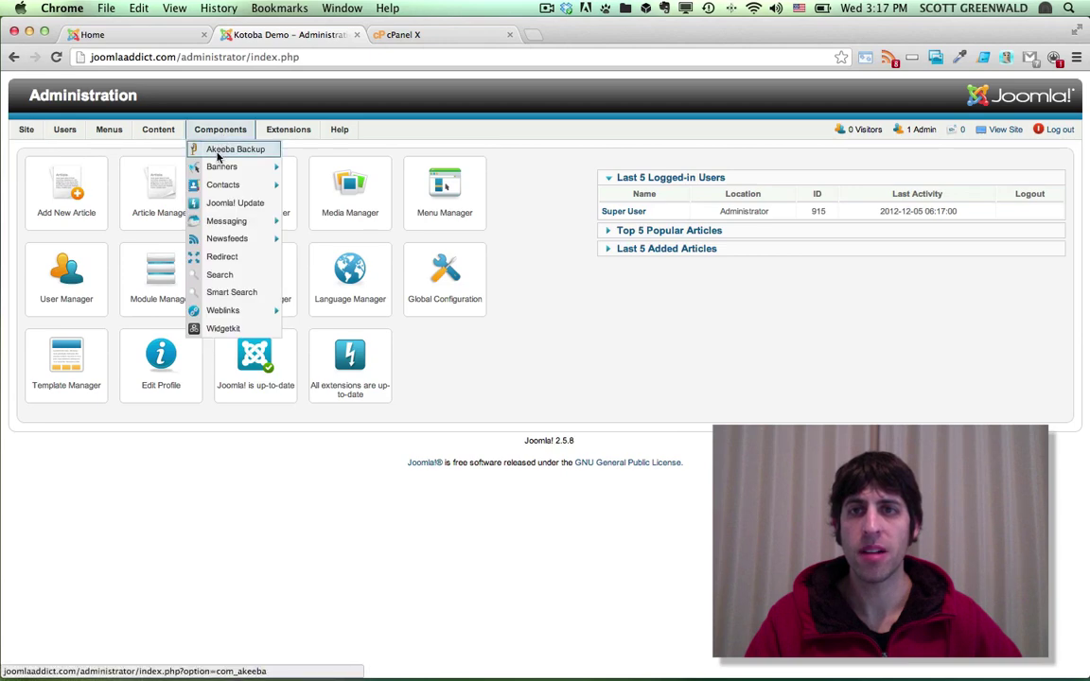
{"action": "left_click", "coordinate": [216, 152]}
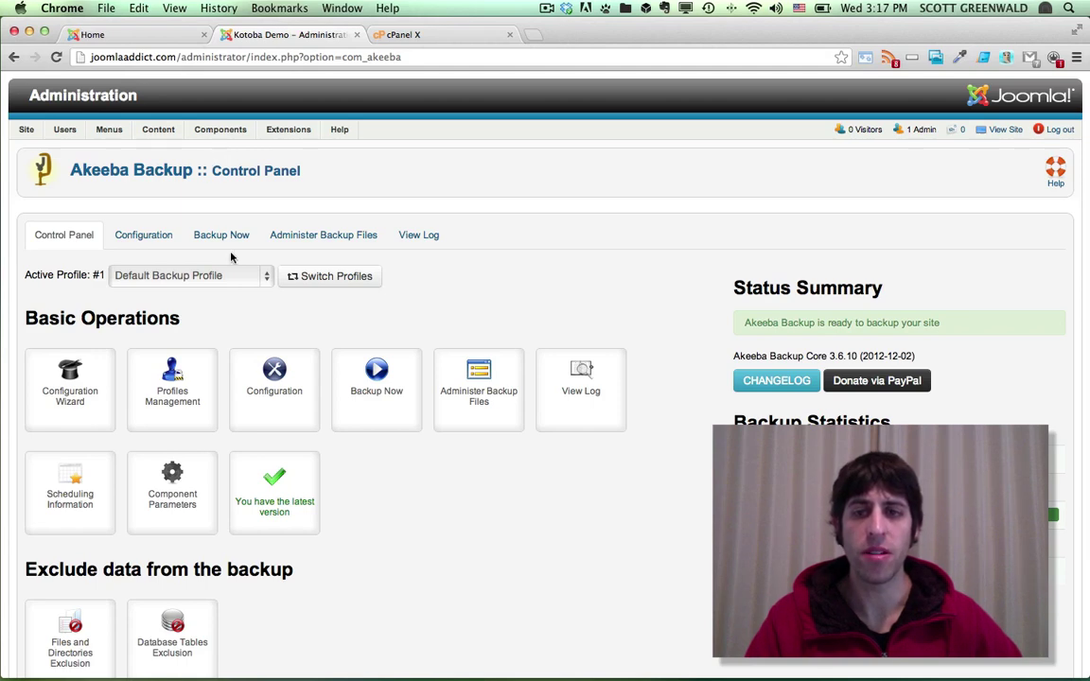
In Akeeba's Component Parameters, enable front-end and remote backup and enter a secret word
{"action": "left_click", "coordinate": [170, 494]}
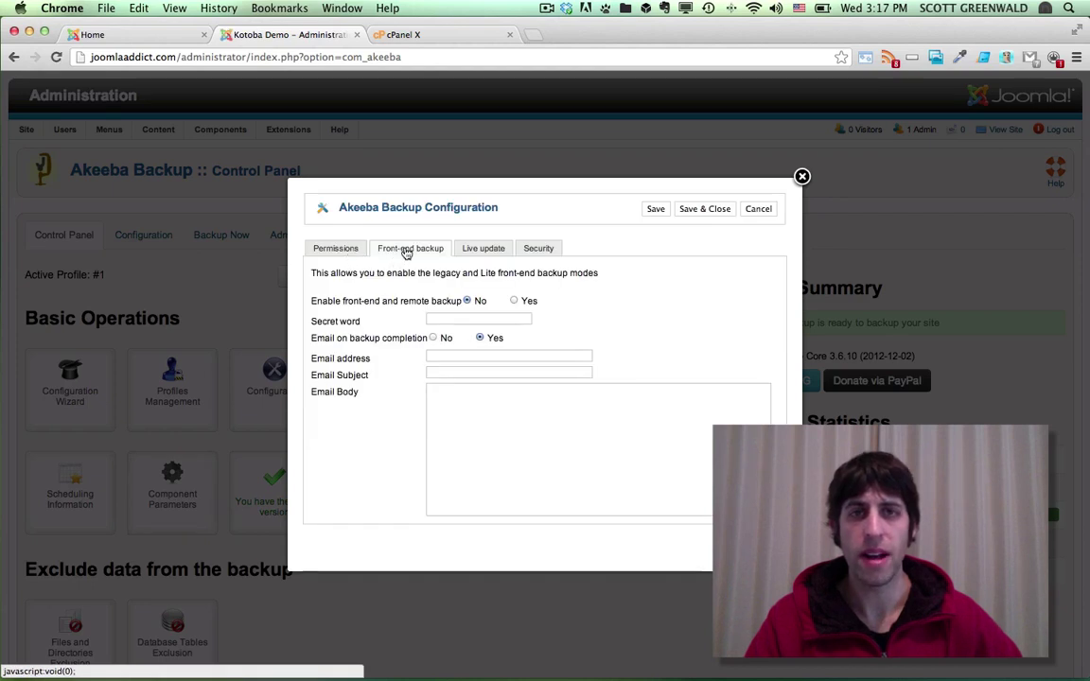
{"action": "left_click", "coordinate": [515, 301]}
{"action": "left_click", "coordinate": [487, 319]}
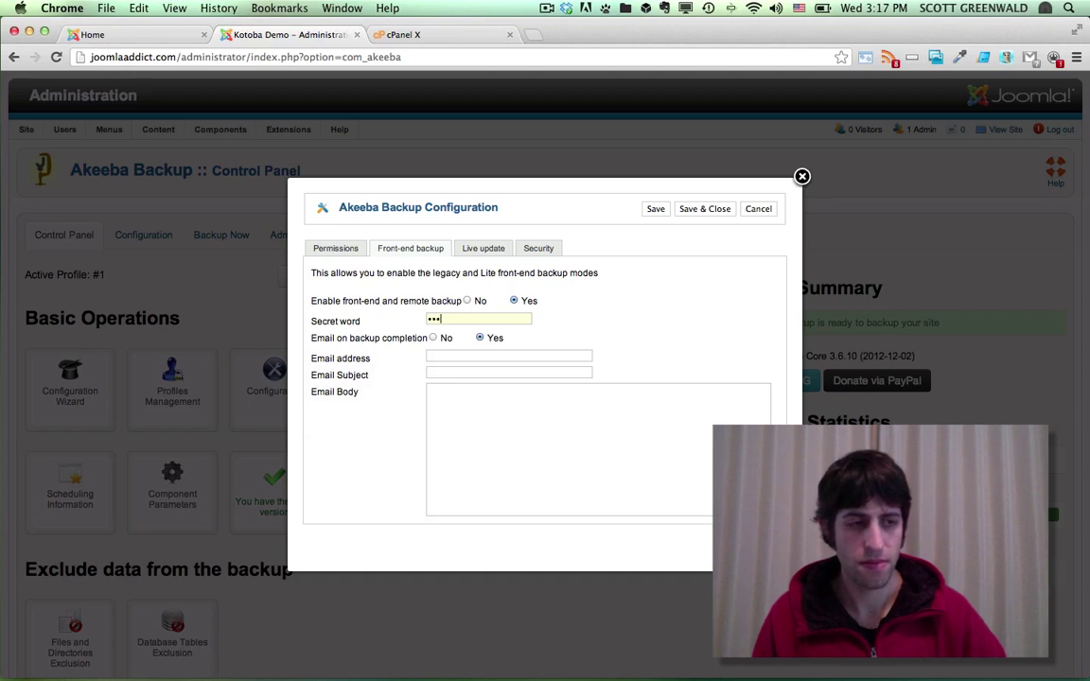
{"action": "type", "text": "•••••••"}
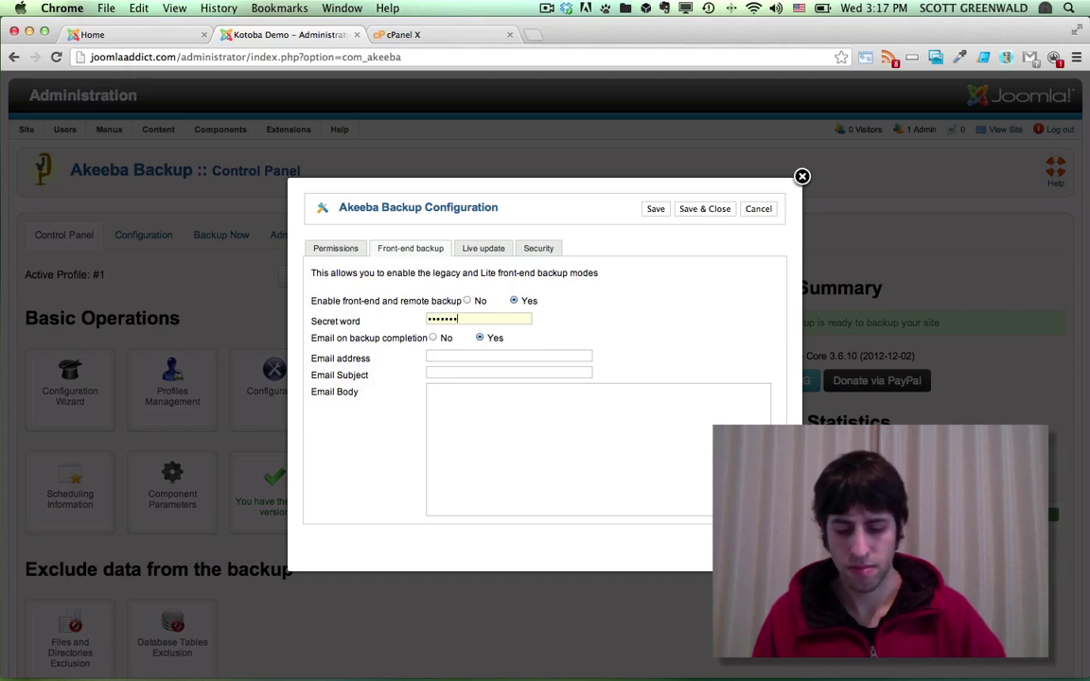
{"action": "type", "text": "•••"}
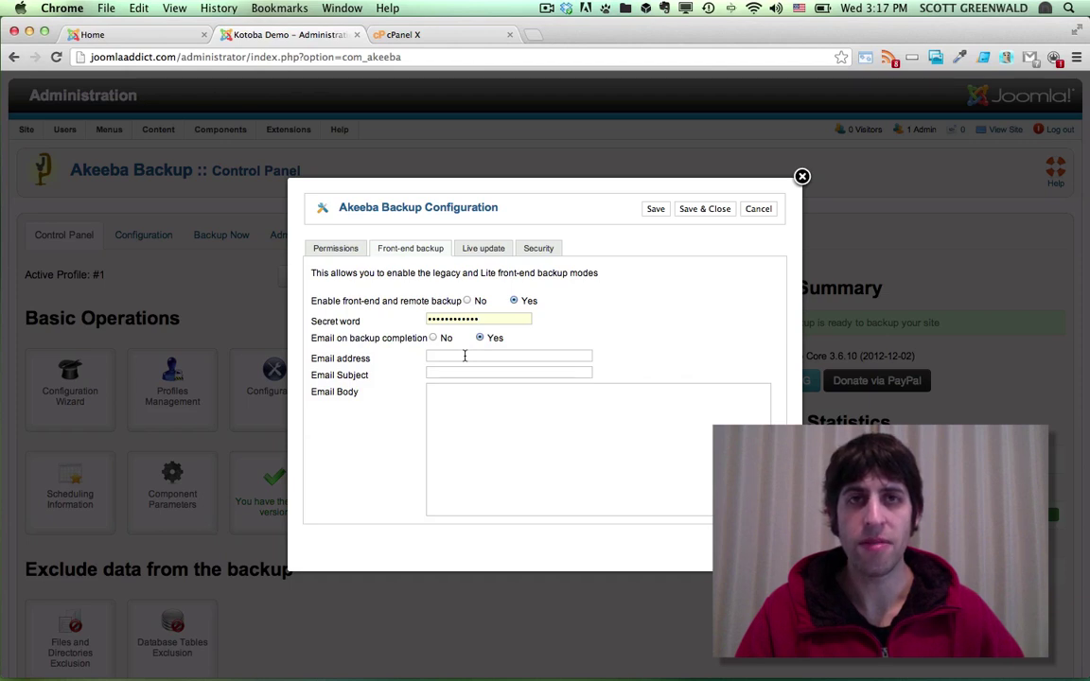
Enter the notification e-mail address and write a body saying the site is backed up, plus 'Visit JoomlaDirect.com for more great tutorials!'
{"action": "left_click", "coordinate": [452, 355]}
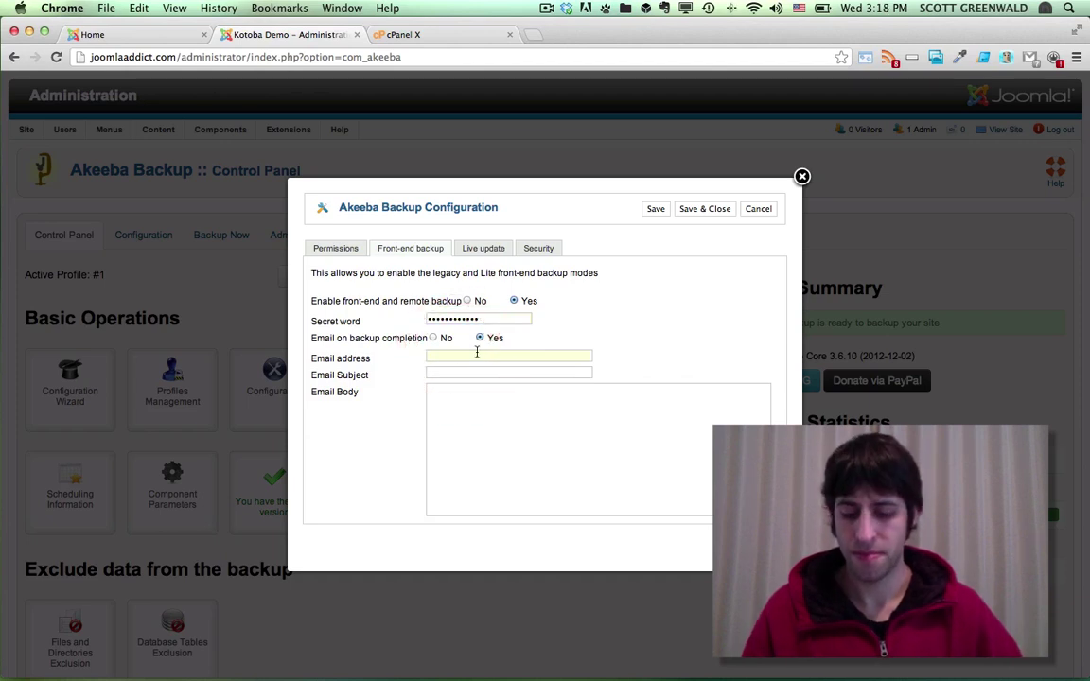
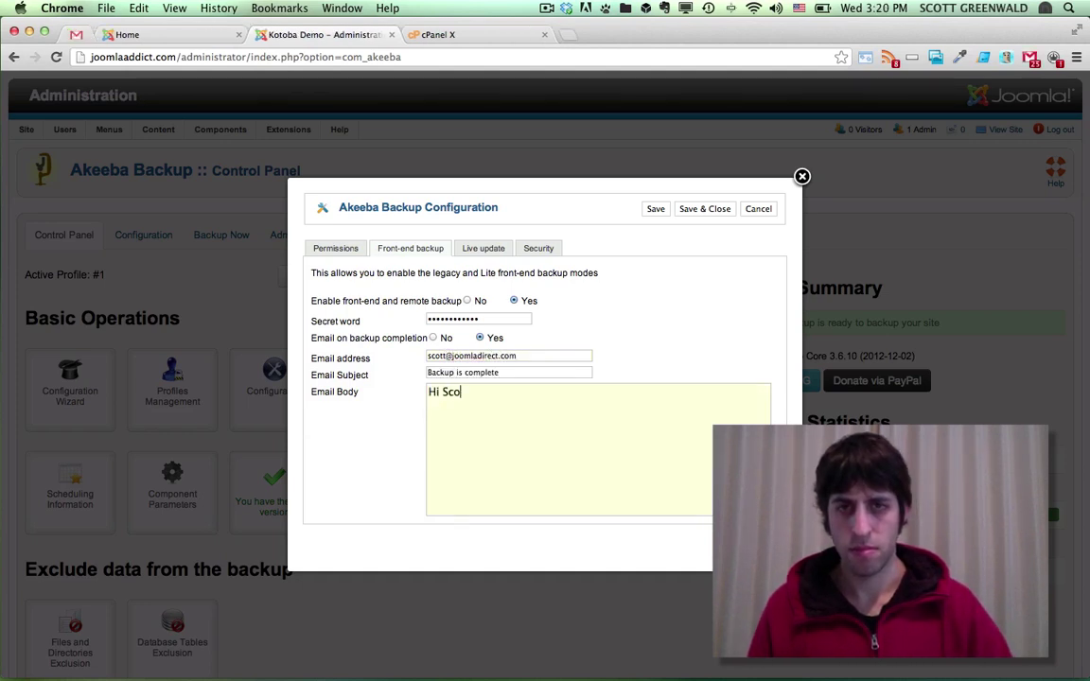
{"action": "type", "text": "his is your websi"}
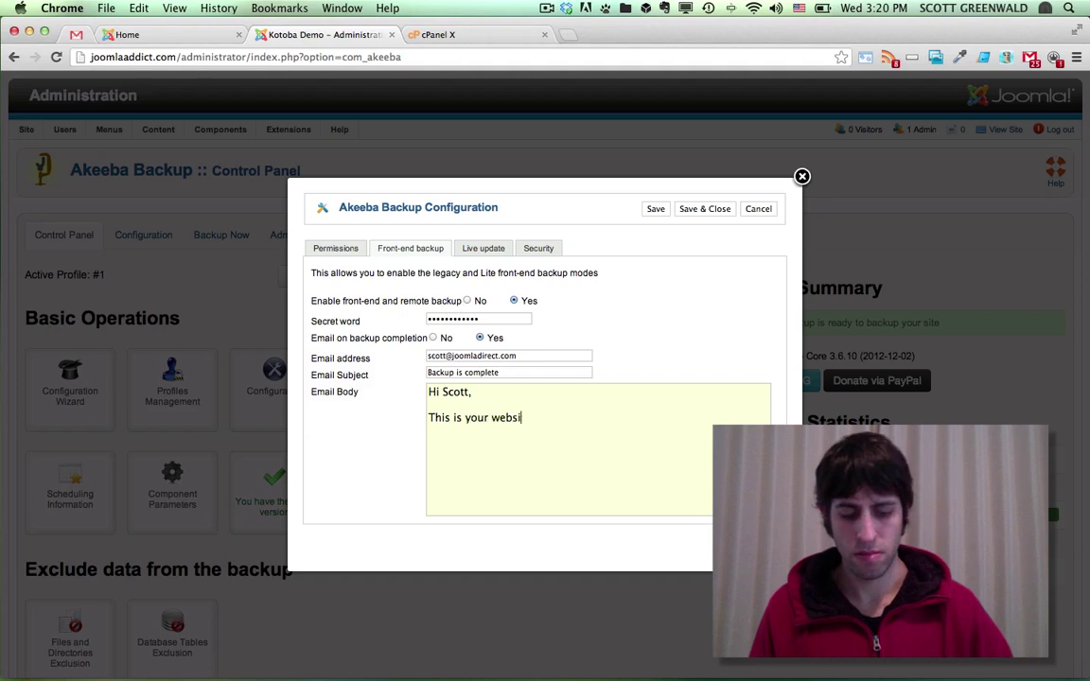
{"action": "type", "text": "te, letting you know that I a"}
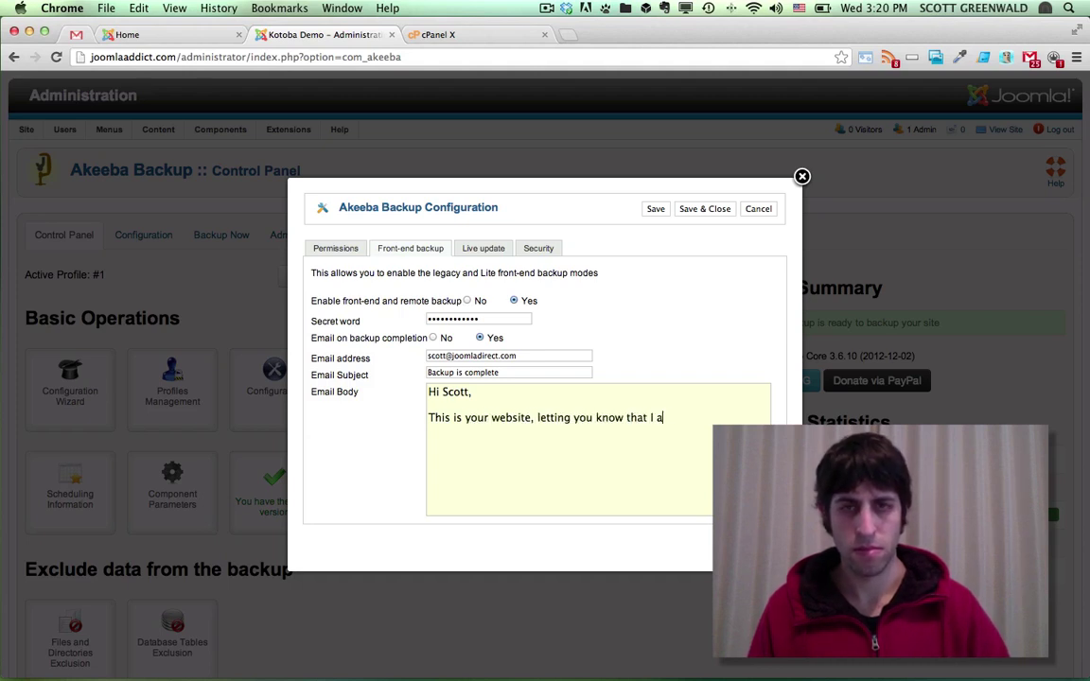
{"action": "type", "text": "m all backed up and s"}
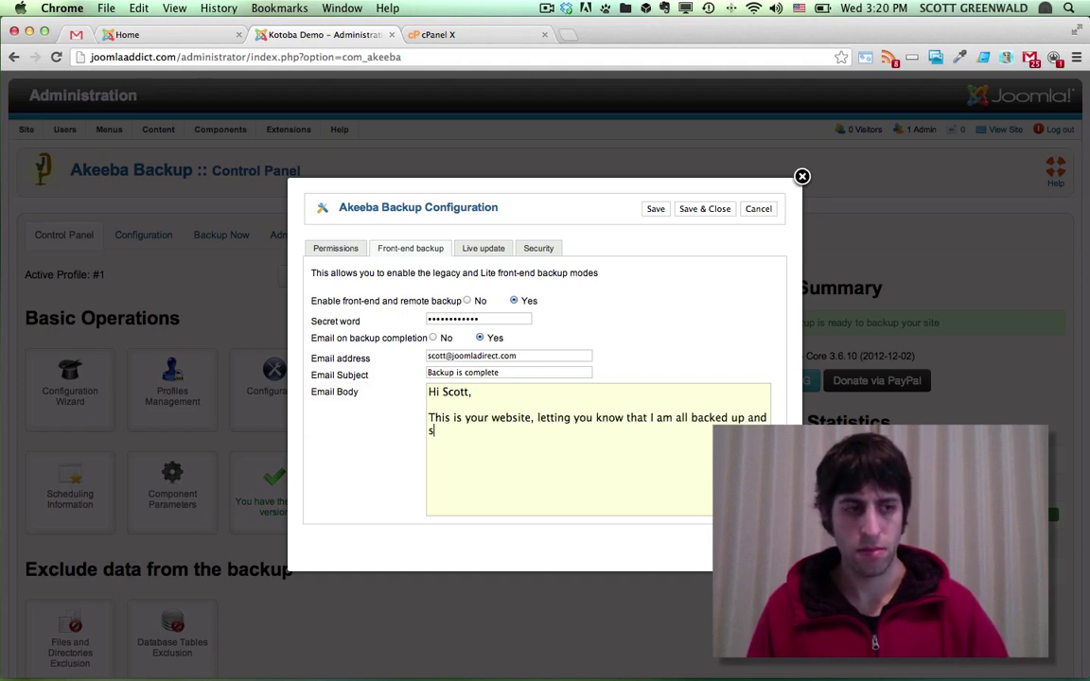
{"action": "type", "text": "ecure thanks to Akeeba Backup"}
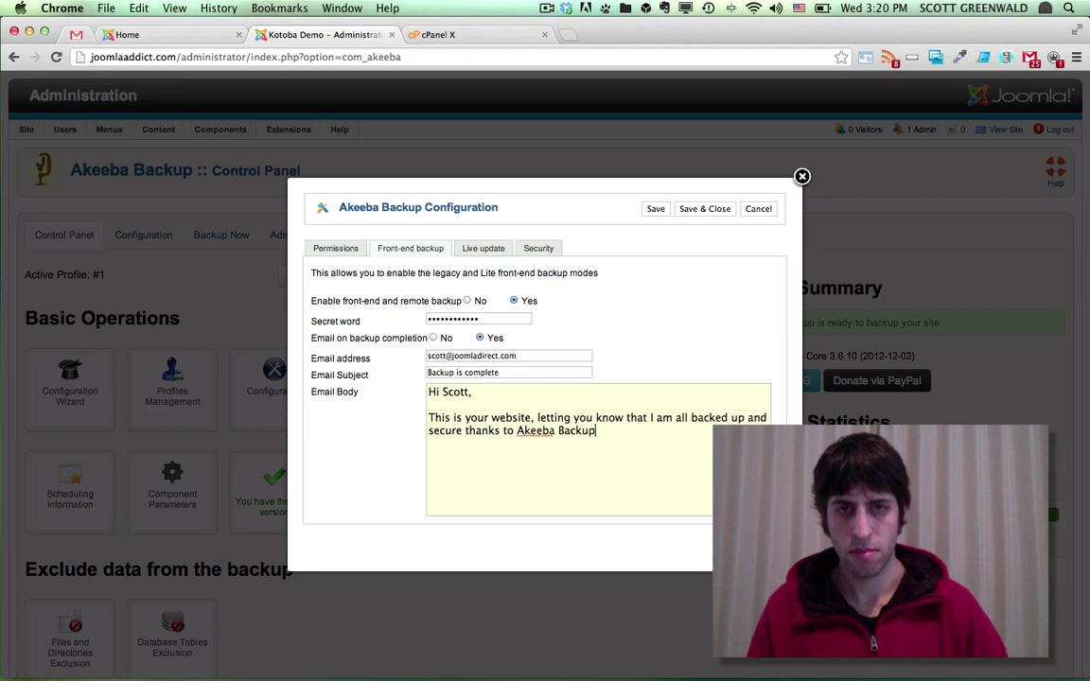
{"action": "type", "text": "."}
{"action": "key", "text": "Return"}
{"action": "key", "text": "Return"}
{"action": "type", "text": "Vi"}
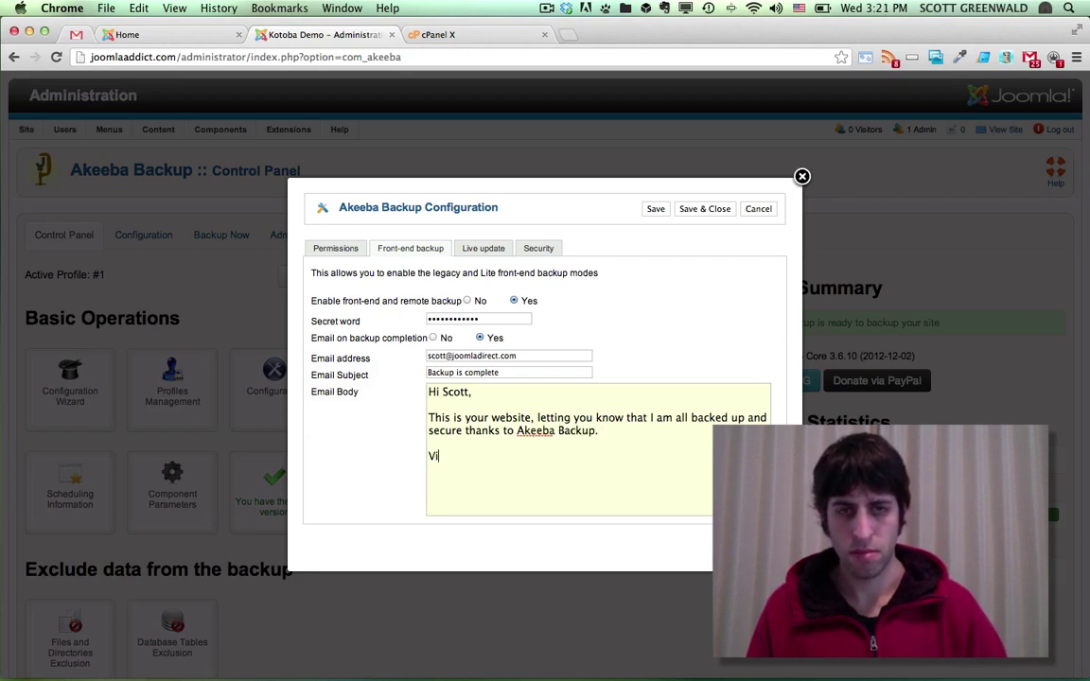
{"action": "type", "text": "sit JoomlaDirect.com for more"}
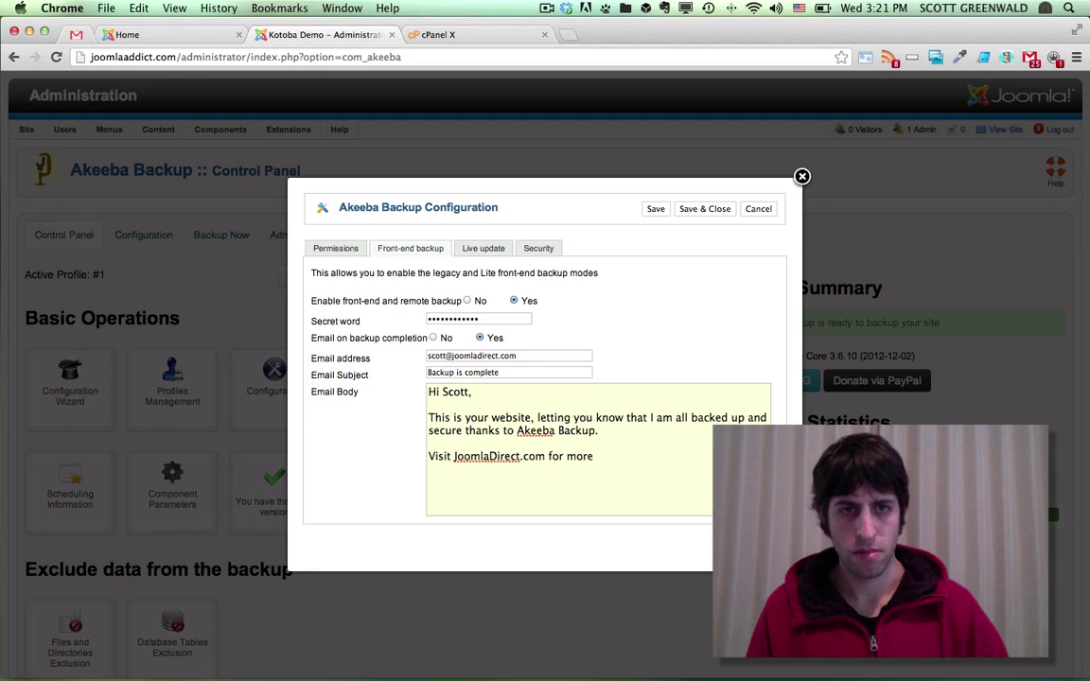
{"action": "type", "text": " great tutorials!"}
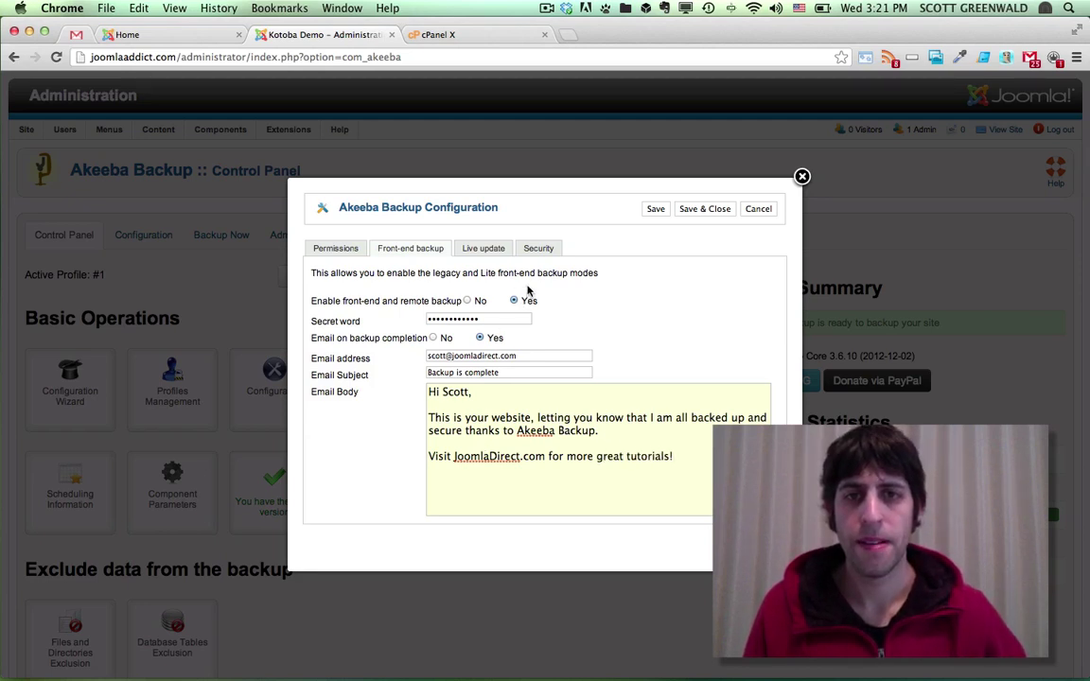
Save the configuration and scroll Scheduling Information down to the Front-end Backup WebCron details
{"action": "left_click", "coordinate": [696, 215]}
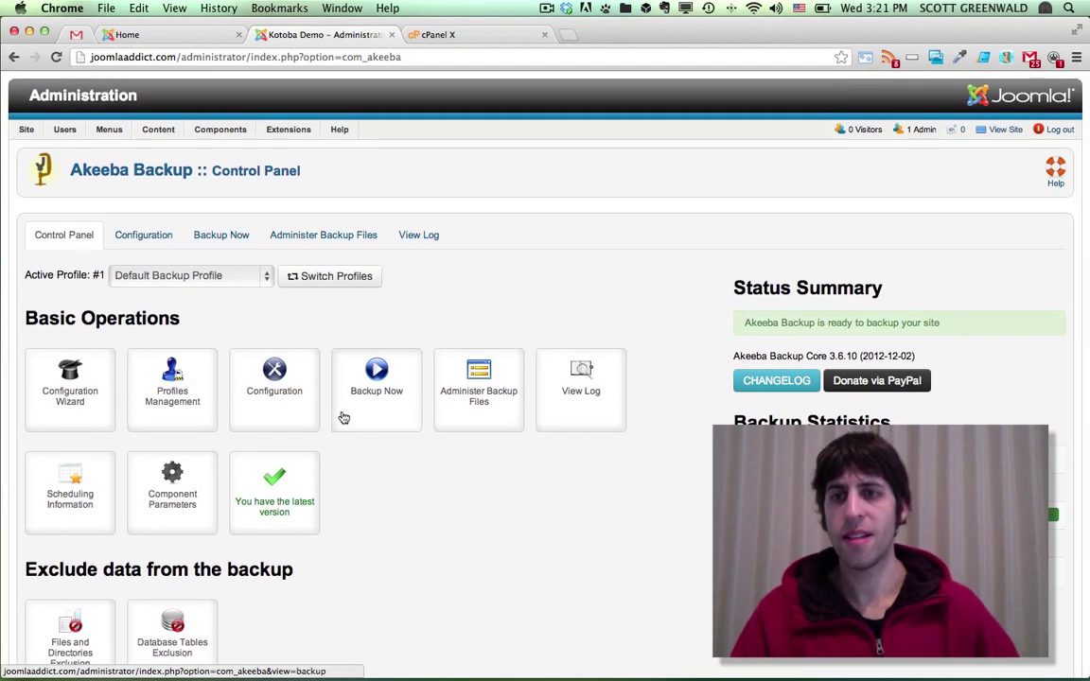
{"action": "left_click", "coordinate": [70, 499]}
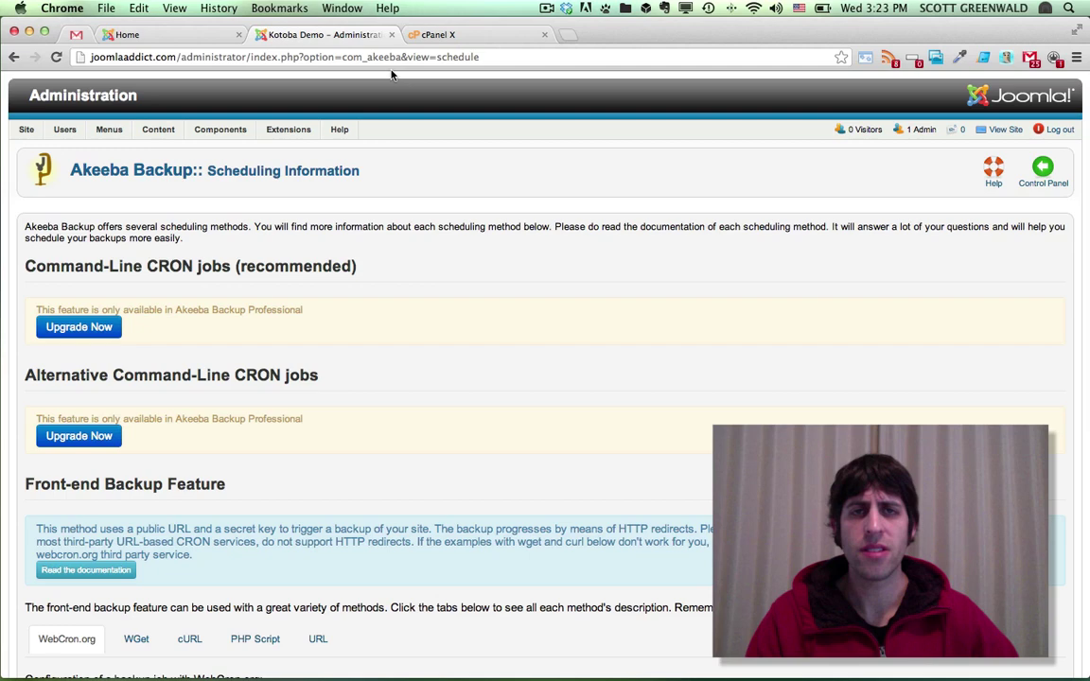
{"action": "left_click", "coordinate": [429, 35]}
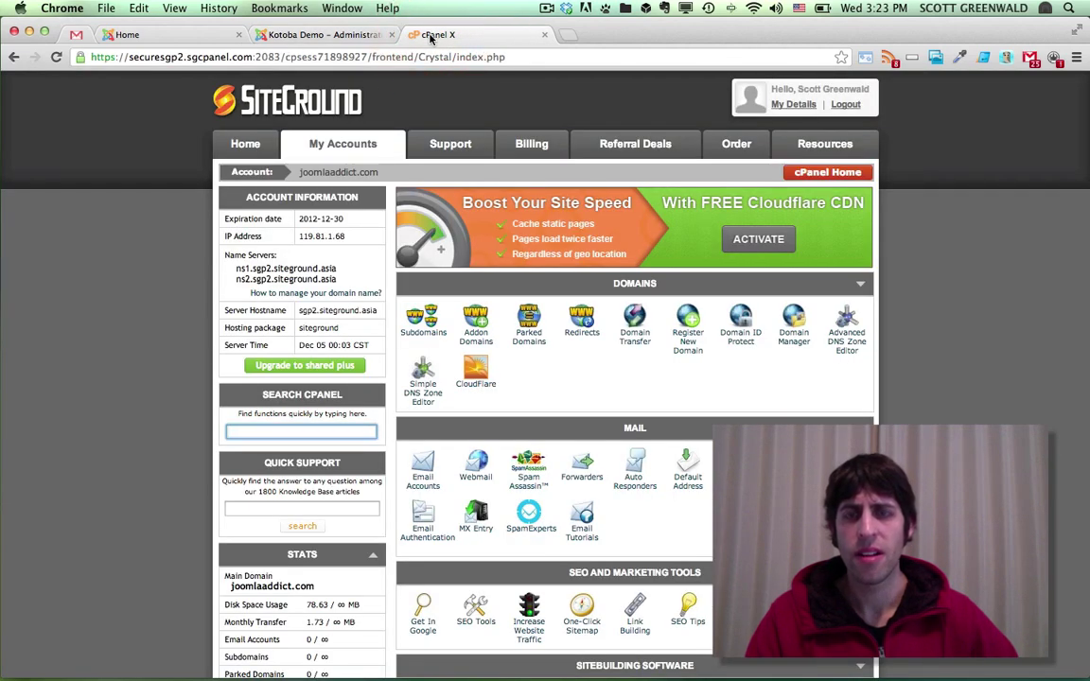
{"action": "left_click", "coordinate": [382, 35]}
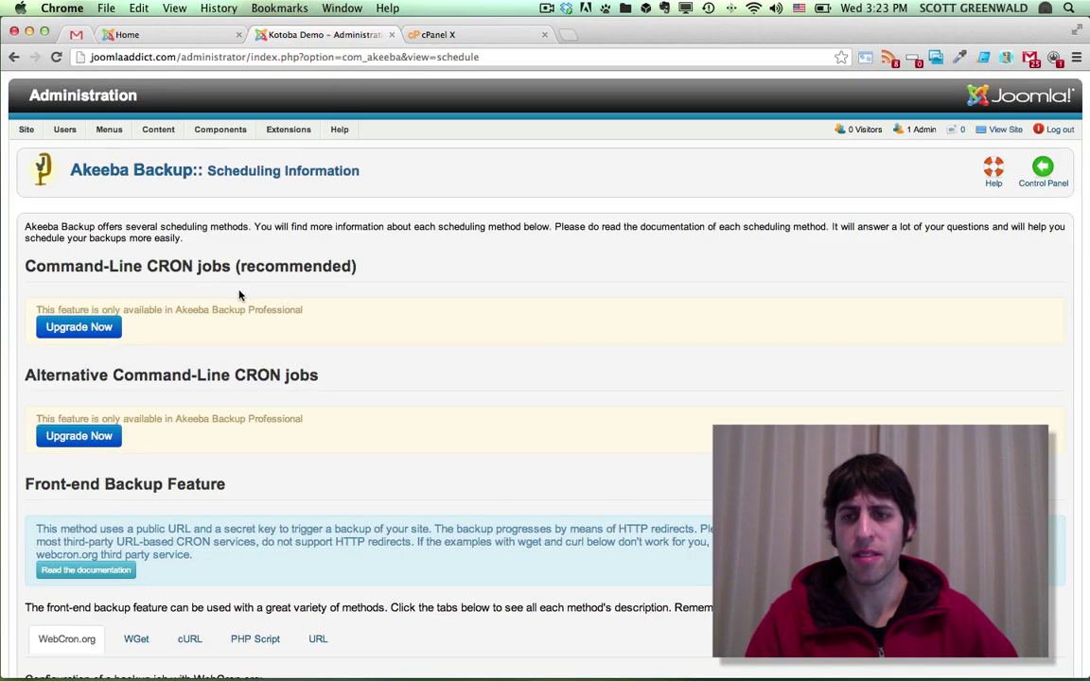
{"action": "scroll", "coordinate": [215, 259], "scroll_direction": "down", "scroll_amount": 2}
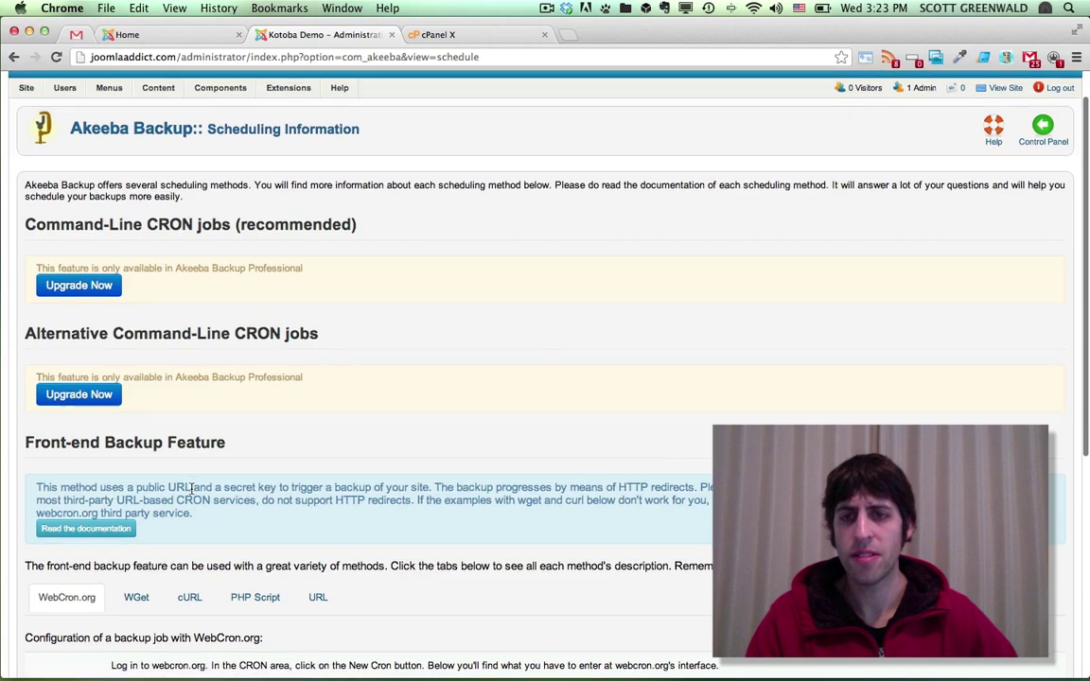
{"action": "scroll", "coordinate": [190, 530], "scroll_direction": "down", "scroll_amount": 2}
{"action": "scroll", "coordinate": [189, 549], "scroll_direction": "down", "scroll_amount": 2}
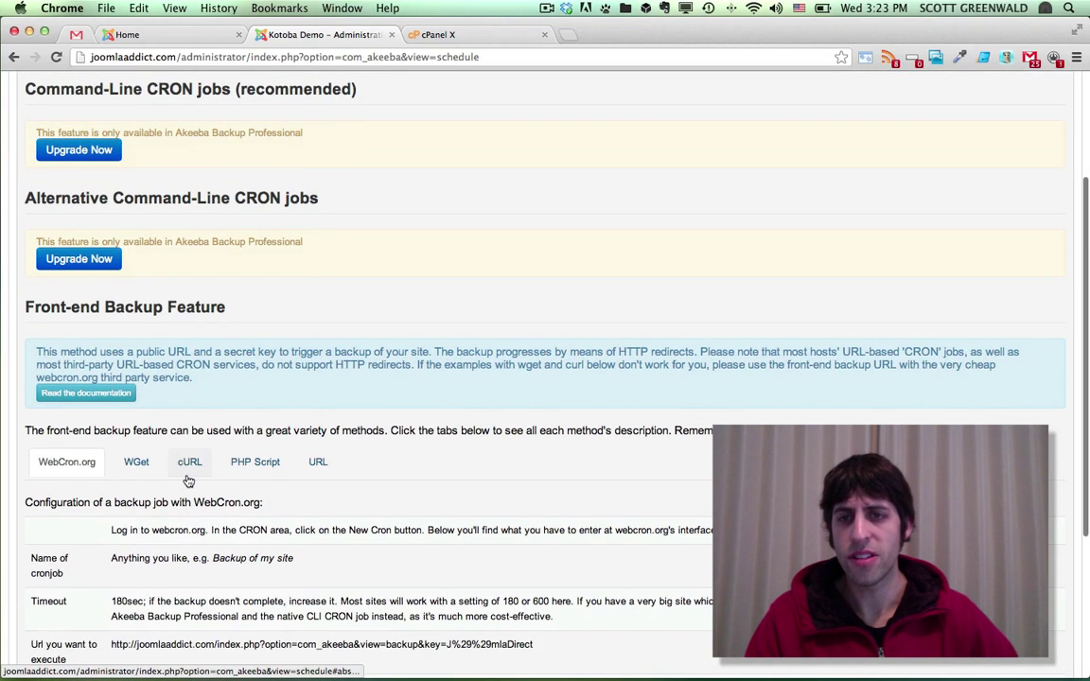
{"action": "left_click", "coordinate": [187, 464]}
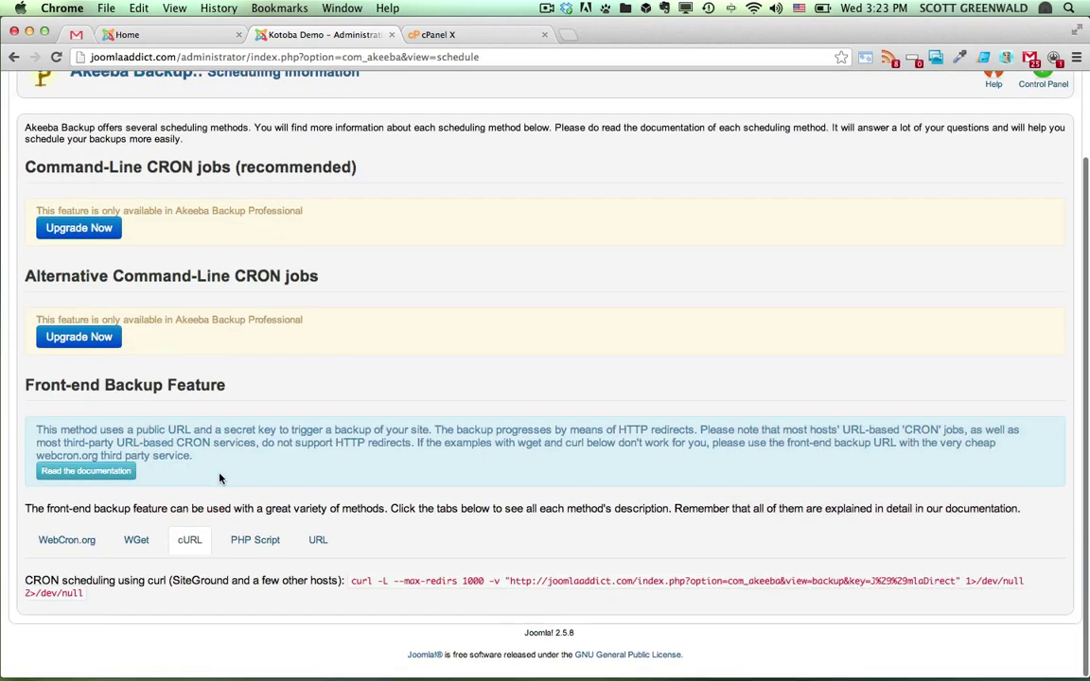
{"action": "left_click", "coordinate": [350, 582]}
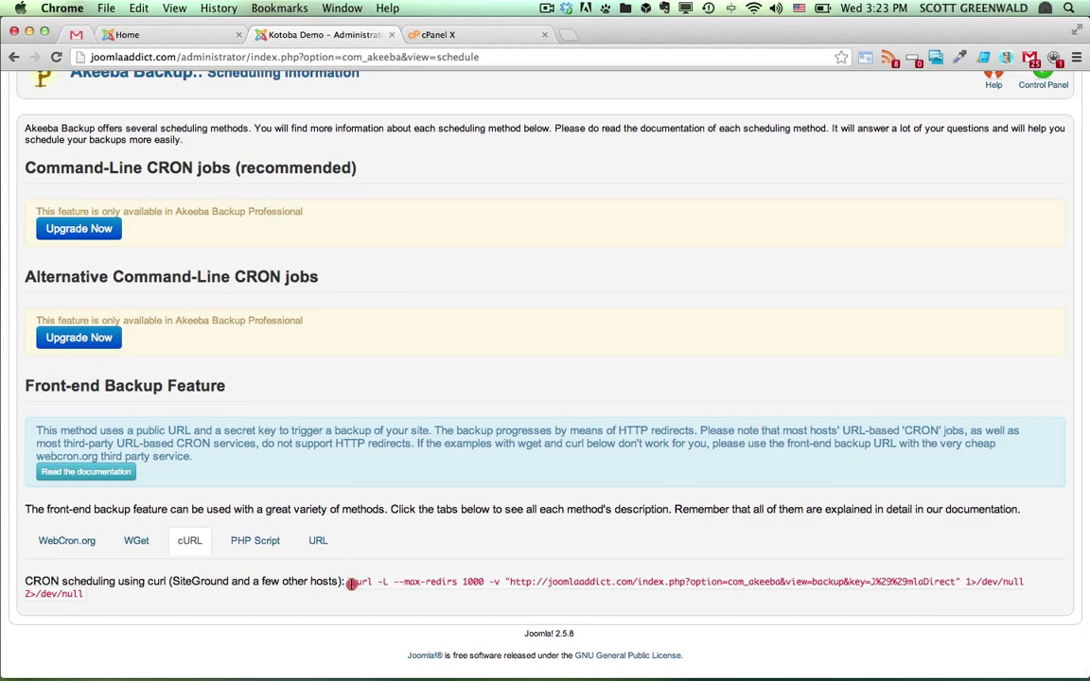
{"action": "left_click_drag", "start_coordinate": [350, 584], "coordinate": [82, 598]}
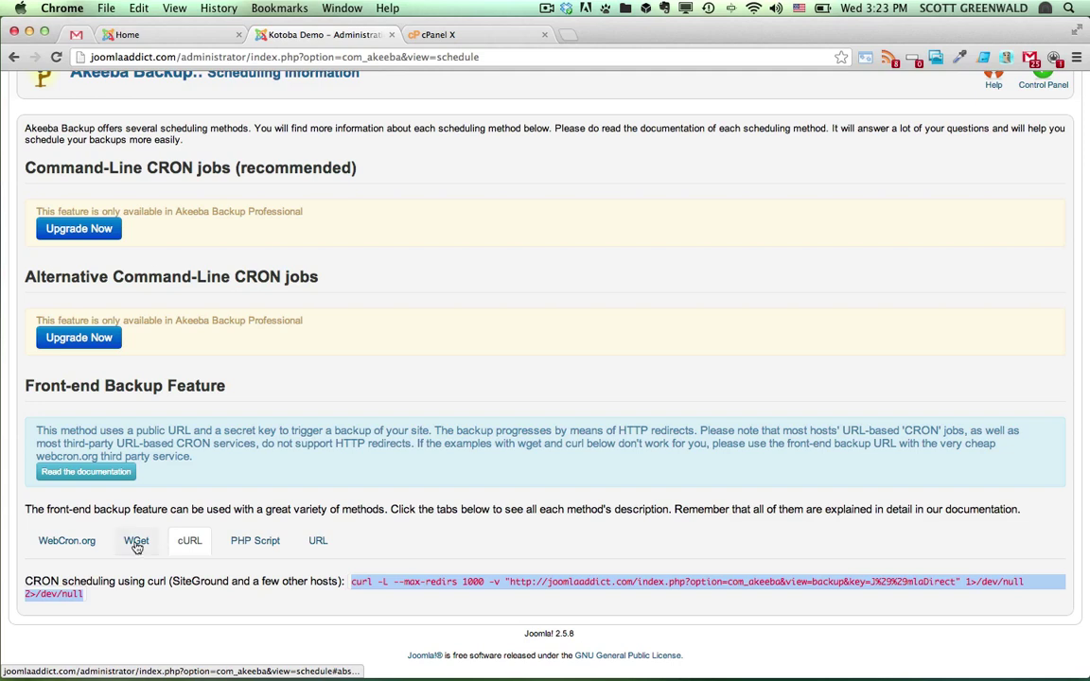
{"action": "left_click", "coordinate": [136, 540]}
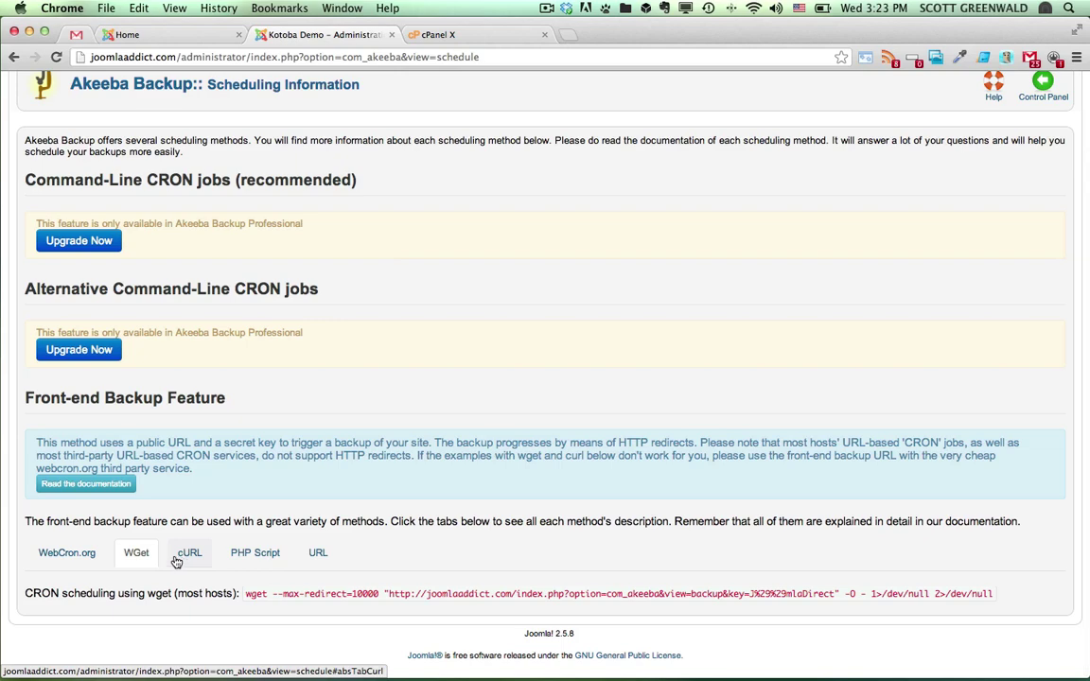
{"action": "left_click", "coordinate": [59, 555]}
{"action": "scroll", "coordinate": [156, 523], "scroll_direction": "down", "scroll_amount": 5}
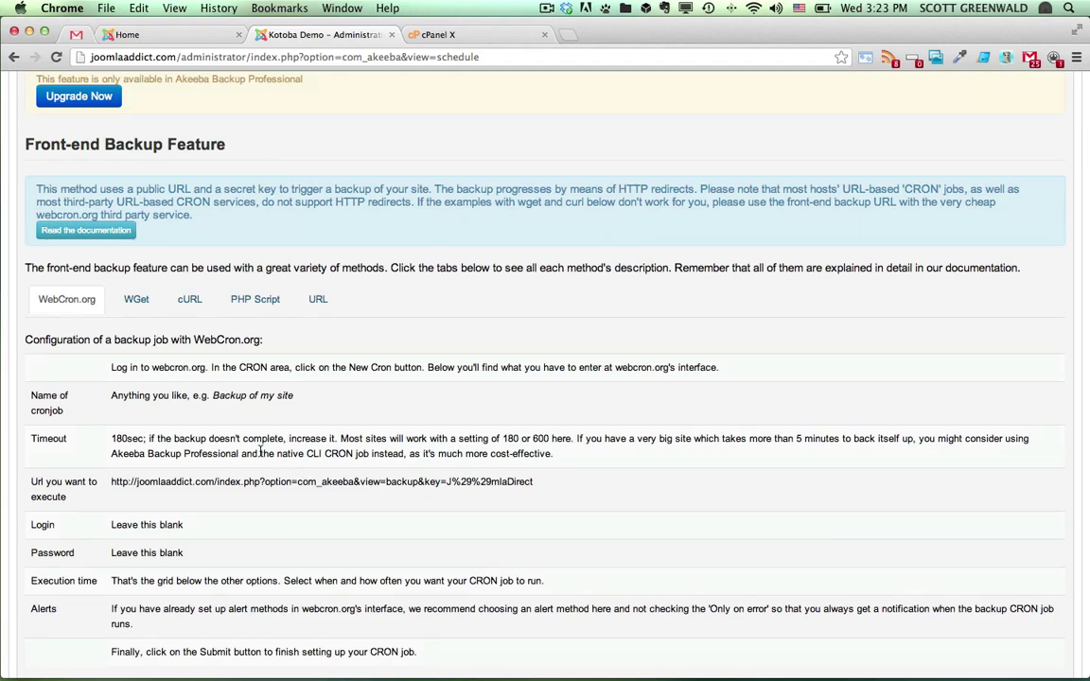
{"action": "scroll", "coordinate": [260, 454], "scroll_direction": "up", "scroll_amount": 1}
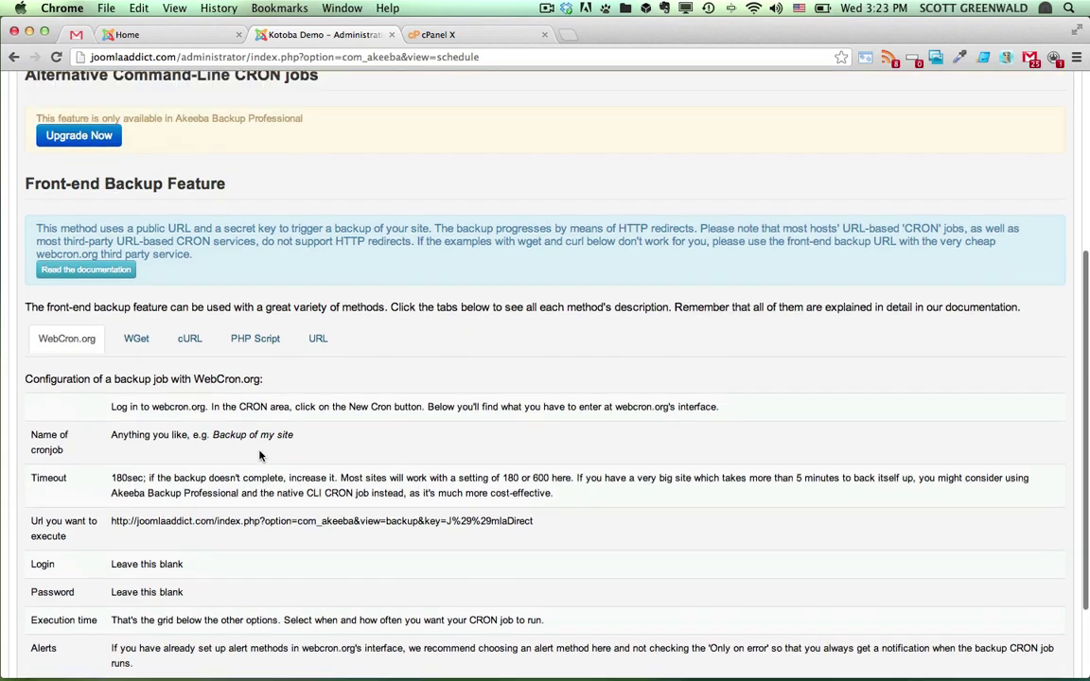
{"action": "scroll", "coordinate": [189, 388], "scroll_direction": "up", "scroll_amount": 4}
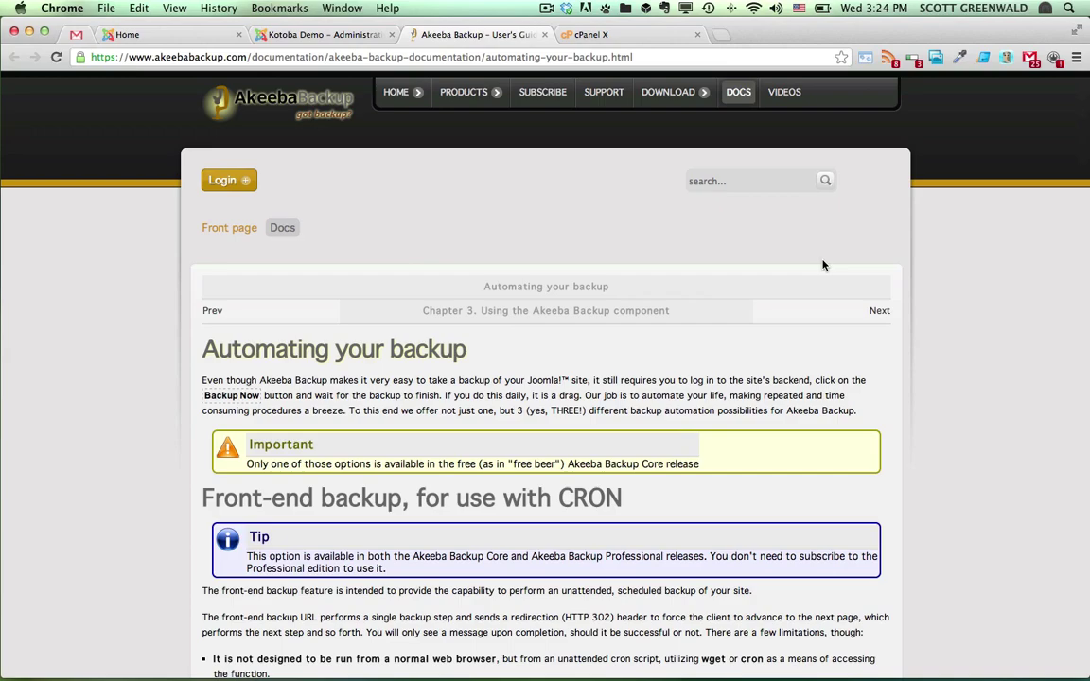
{"action": "scroll", "coordinate": [783, 278], "scroll_direction": "down", "scroll_amount": 20}
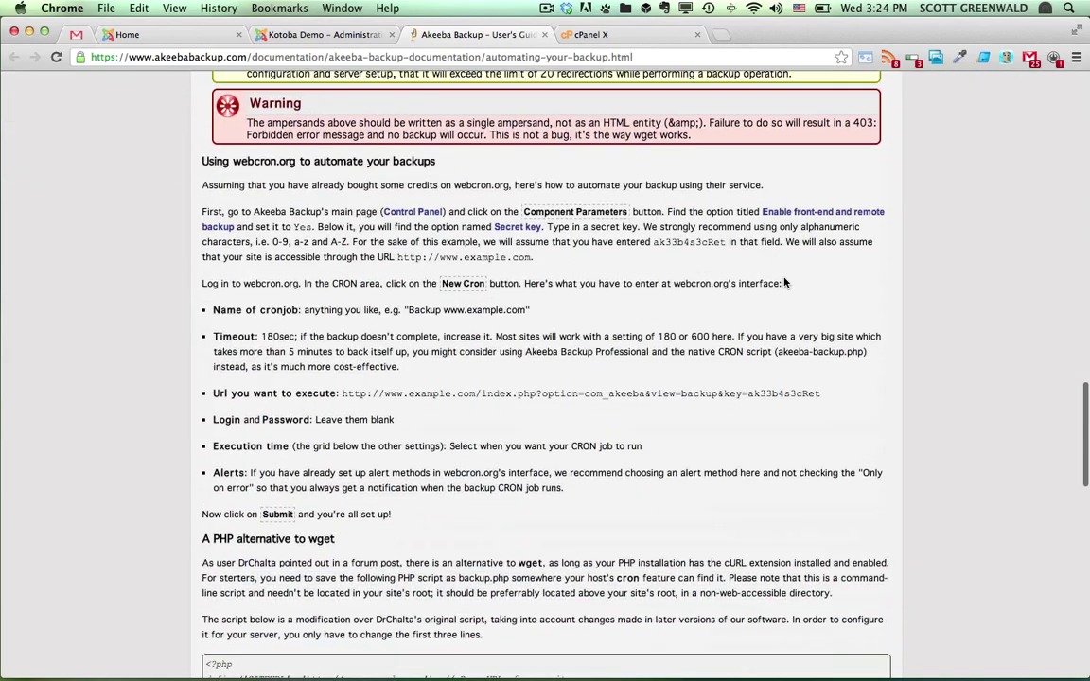
{"action": "scroll", "coordinate": [769, 281], "scroll_direction": "up", "scroll_amount": 1}
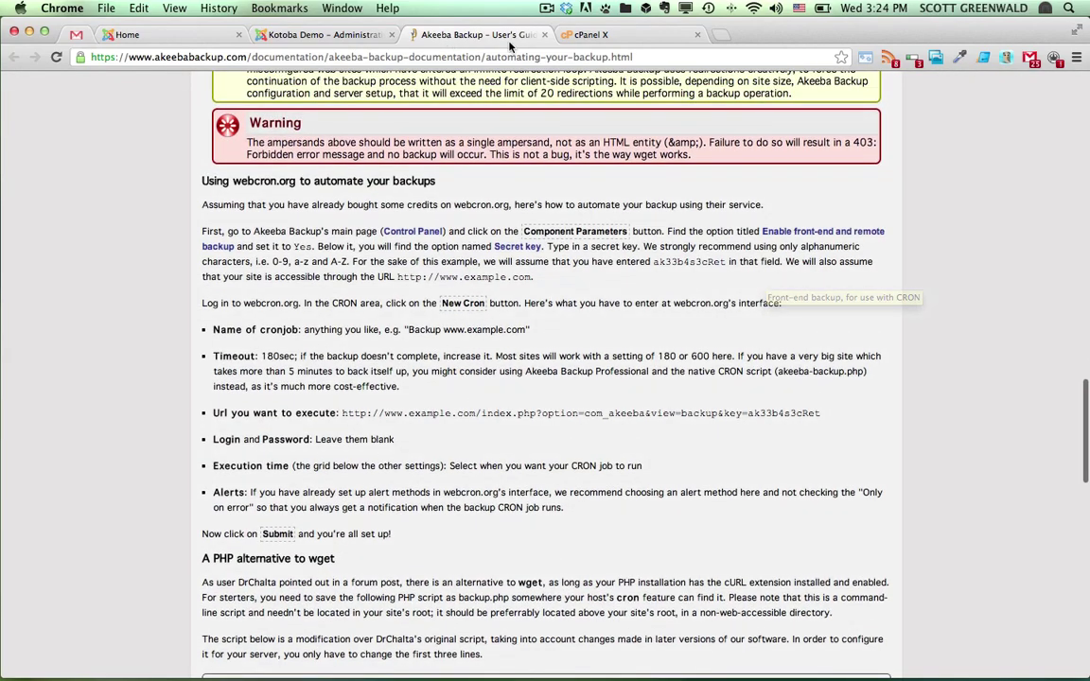
{"action": "left_click", "coordinate": [545, 34]}
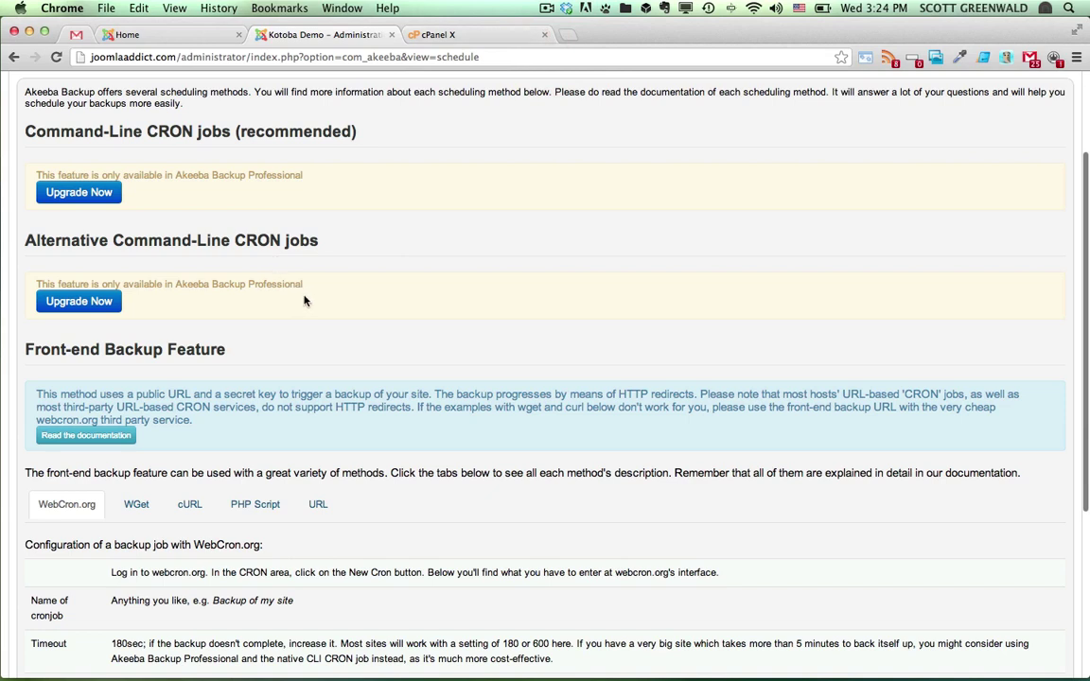
On the cURL tab, select the entire curl front-end backup command
{"action": "left_click", "coordinate": [189, 508]}
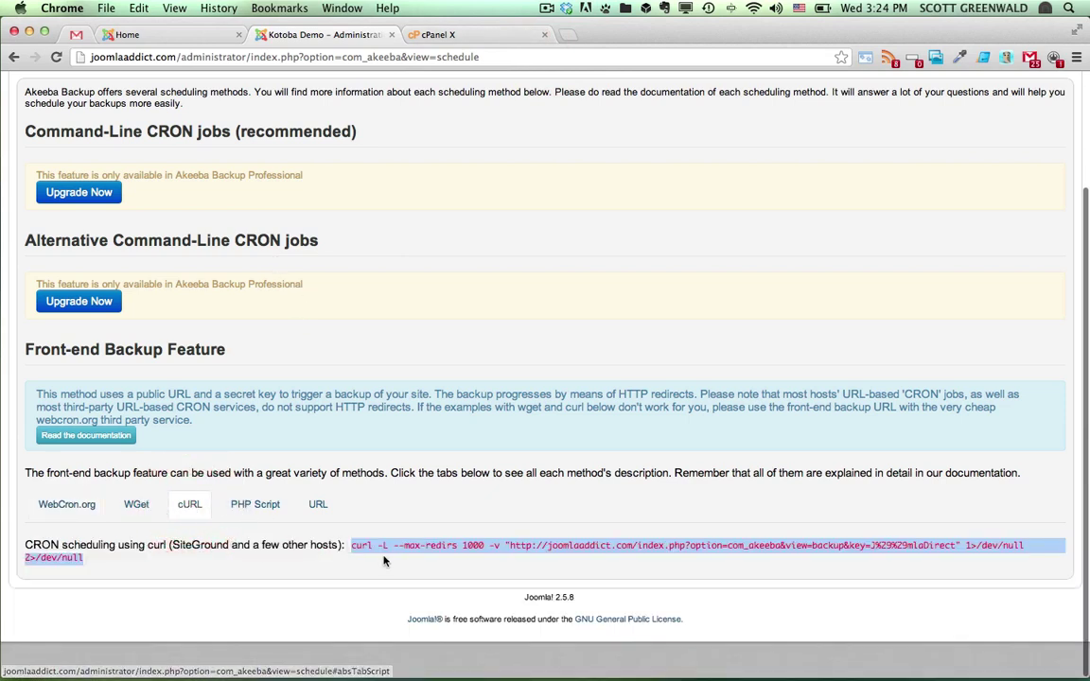
{"action": "left_click_drag", "start_coordinate": [350, 549], "coordinate": [154, 562]}
{"action": "left_click_drag", "start_coordinate": [351, 581], "coordinate": [85, 595]}
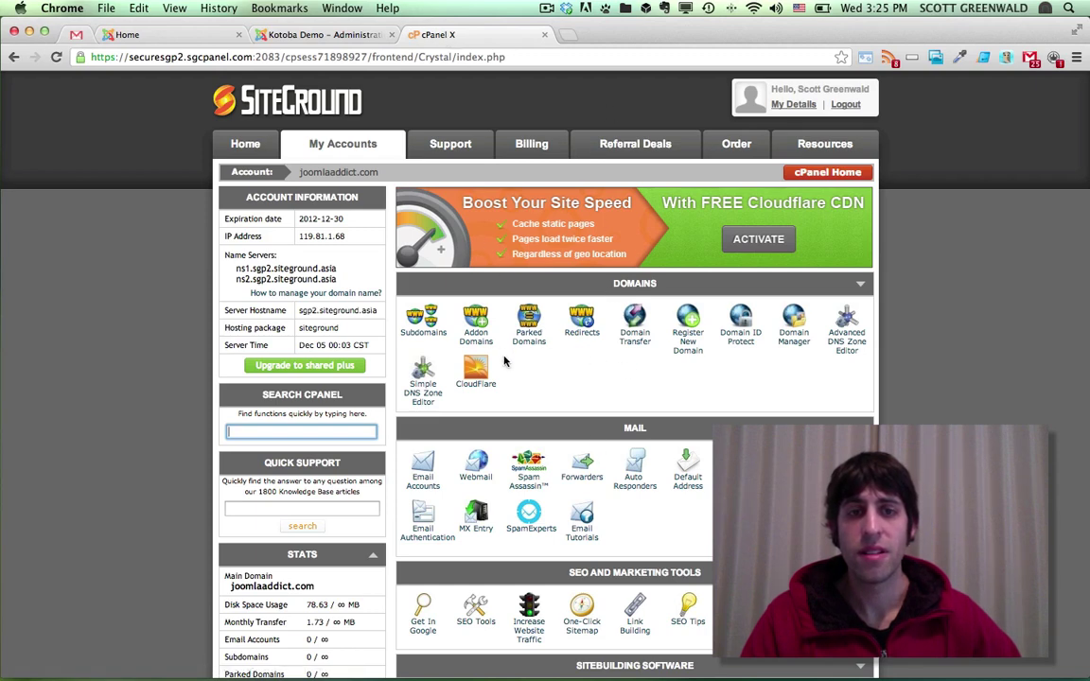
Open the Cron Jobs page from cPanel's Advanced section
{"action": "scroll", "coordinate": [524, 348], "scroll_direction": "down", "scroll_amount": 5}
{"action": "scroll", "coordinate": [524, 347], "scroll_direction": "down", "scroll_amount": 8}
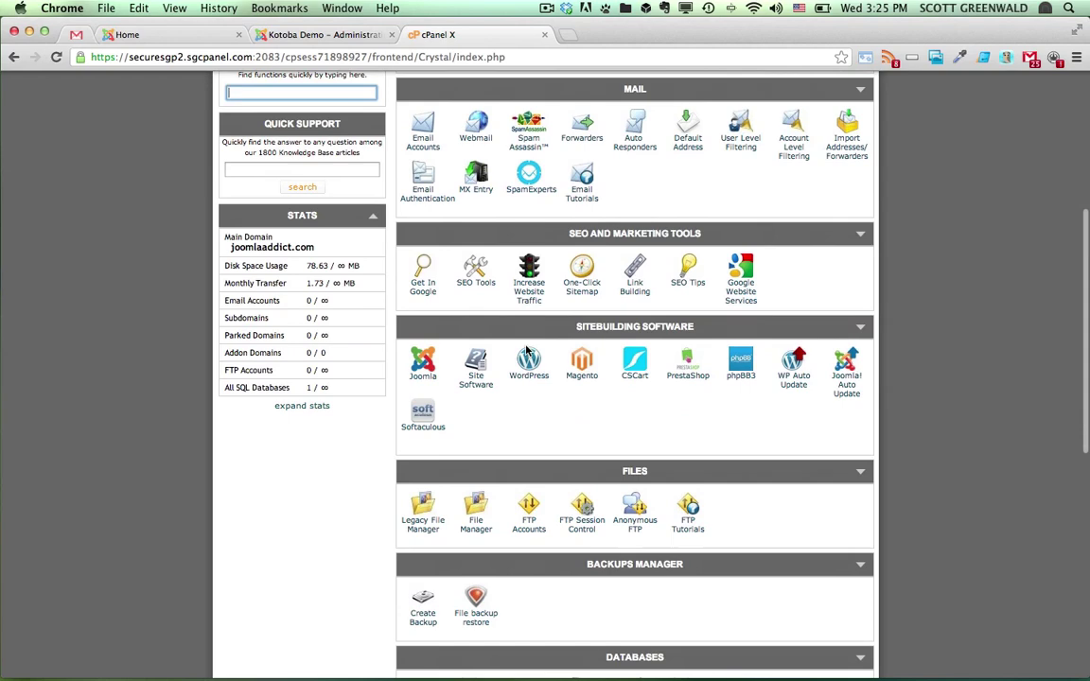
{"action": "scroll", "coordinate": [526, 347], "scroll_direction": "down", "scroll_amount": 7}
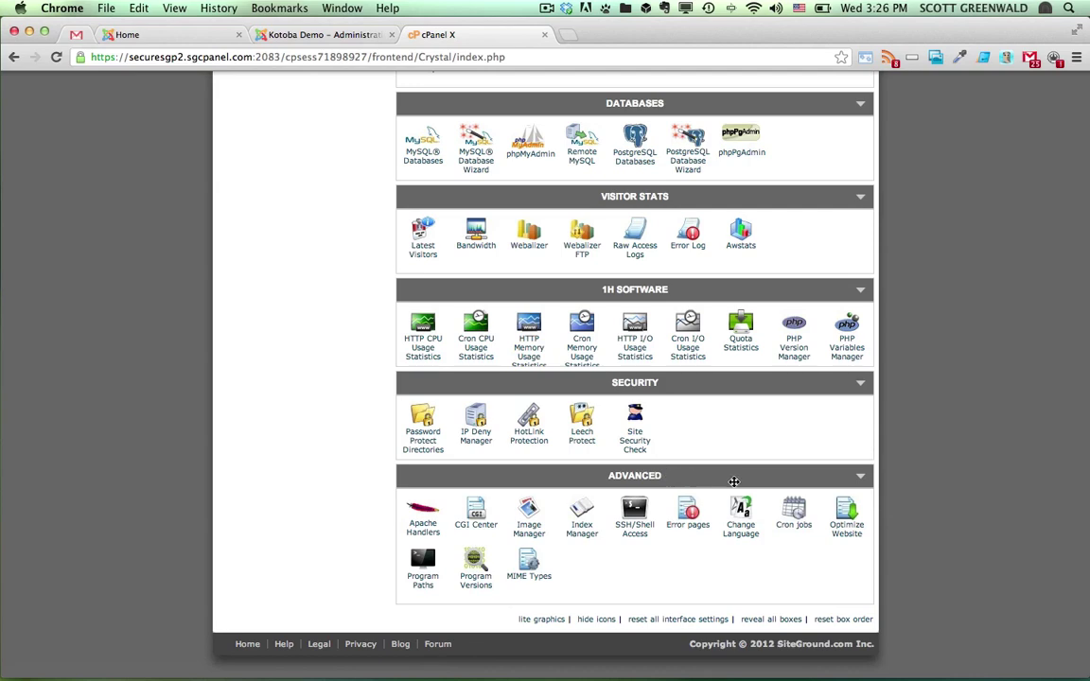
{"action": "left_click", "coordinate": [796, 514]}
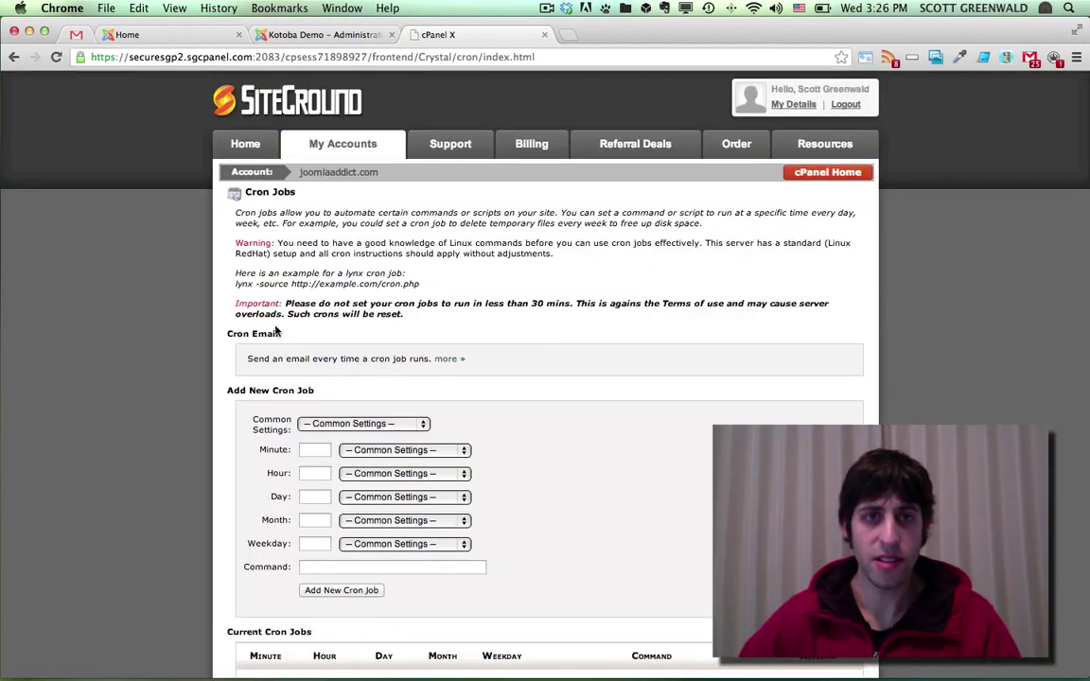
Set the new cron job to Once a day (0 0 * * *) with the hour at midnight
{"action": "left_click", "coordinate": [446, 360]}
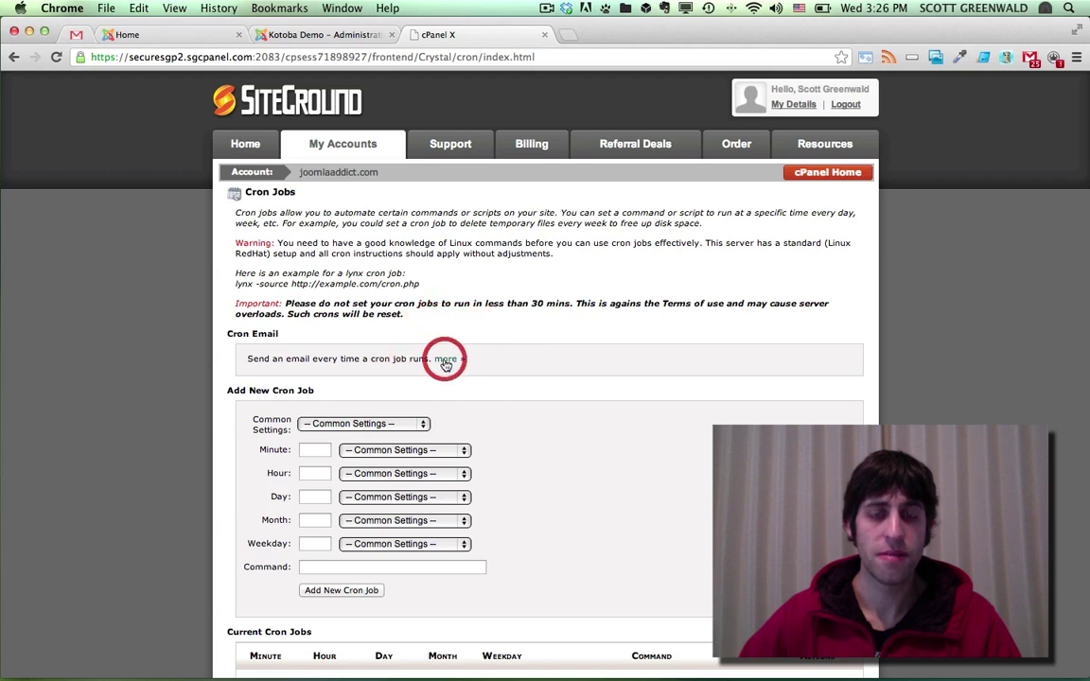
{"action": "left_click", "coordinate": [367, 434]}
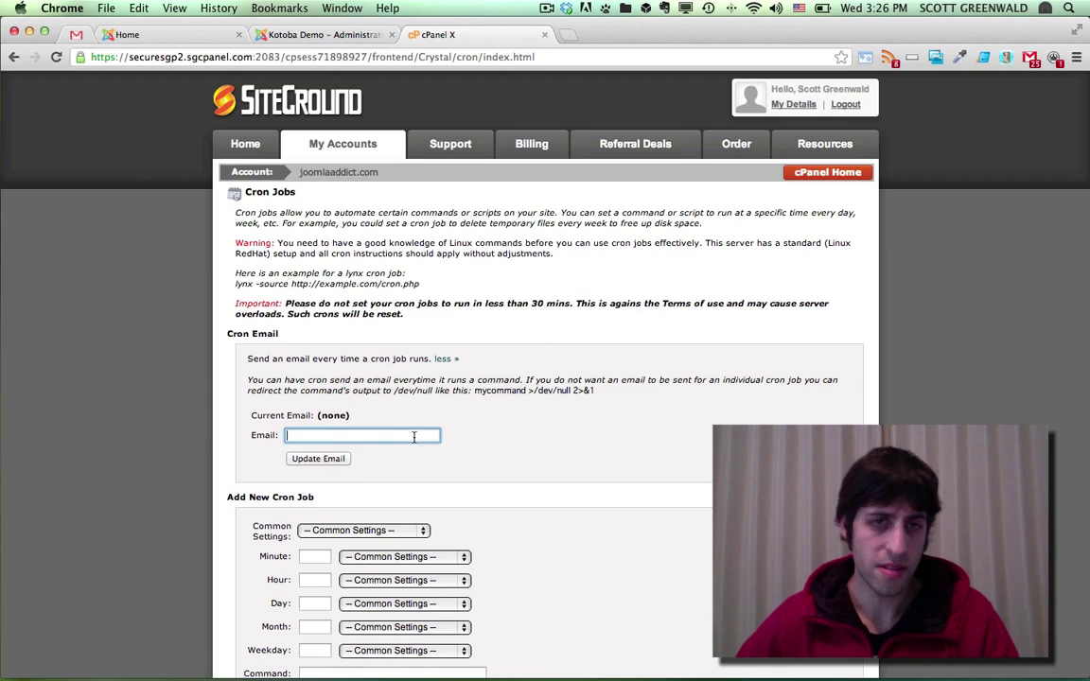
{"action": "scroll", "coordinate": [278, 379], "scroll_direction": "down", "scroll_amount": 3}
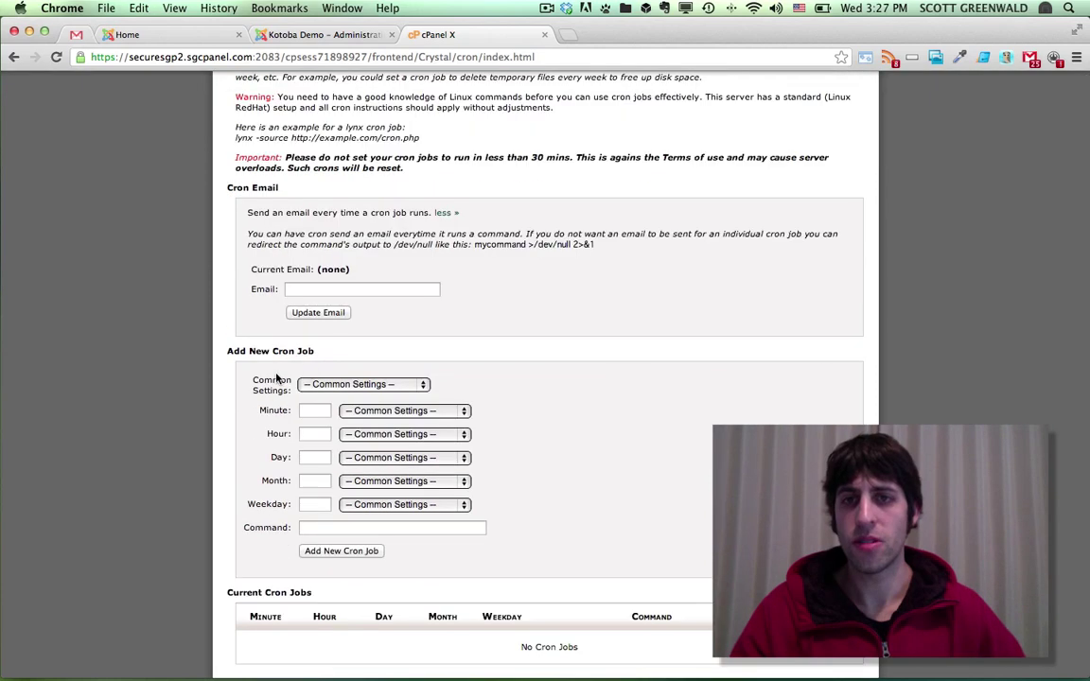
{"action": "left_click", "coordinate": [347, 385]}
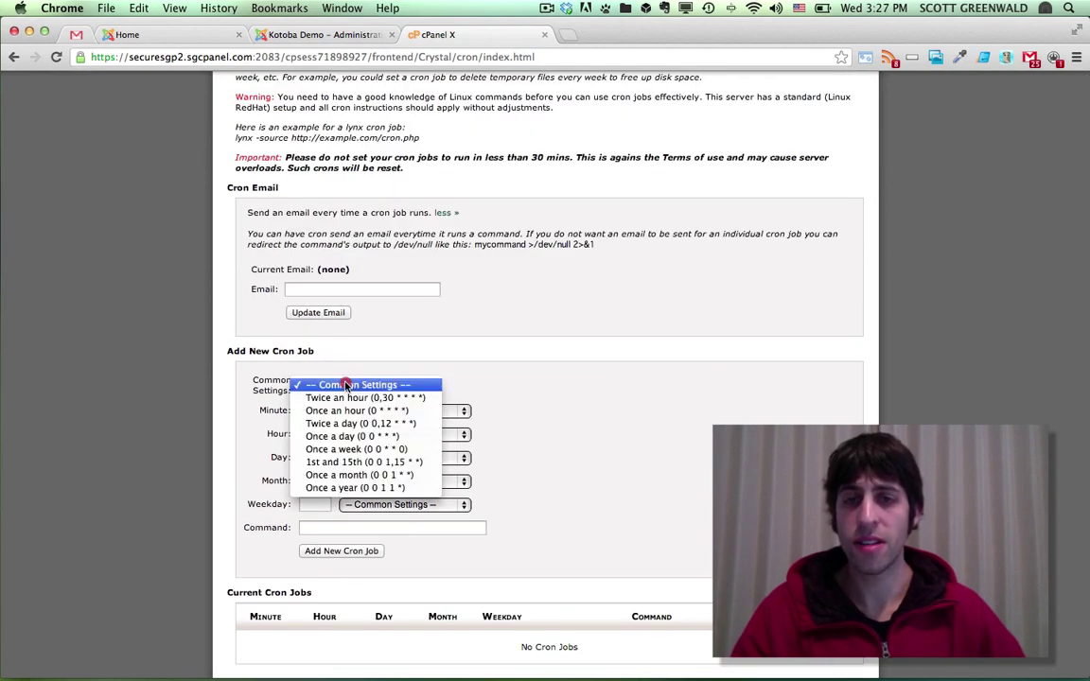
{"action": "left_click", "coordinate": [365, 436]}
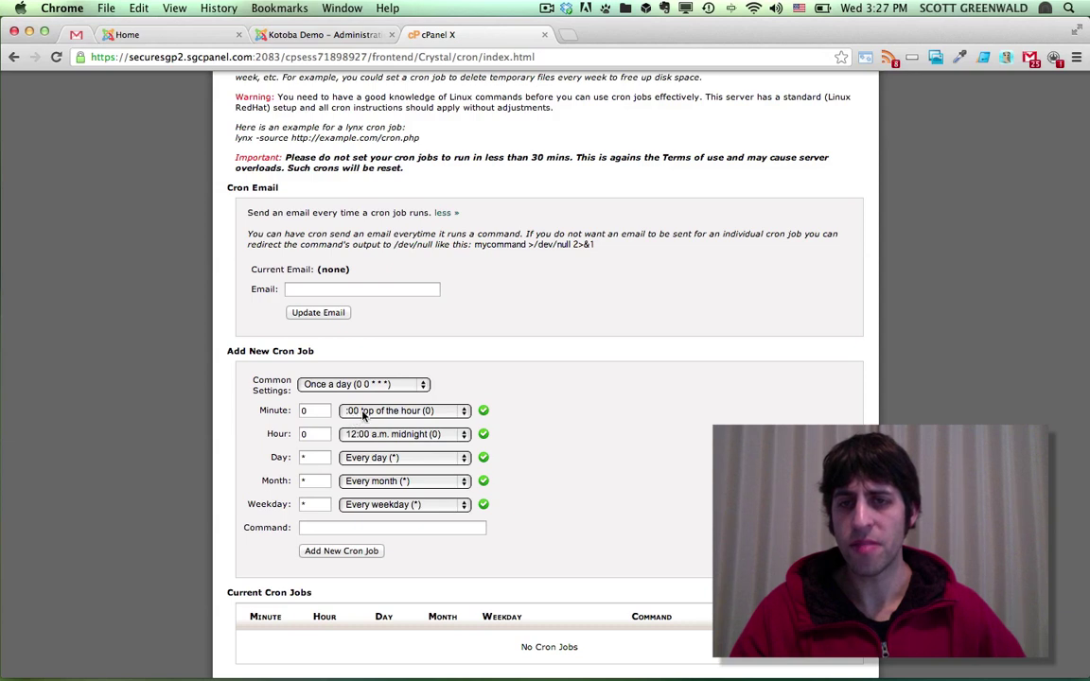
{"action": "left_click", "coordinate": [365, 436]}
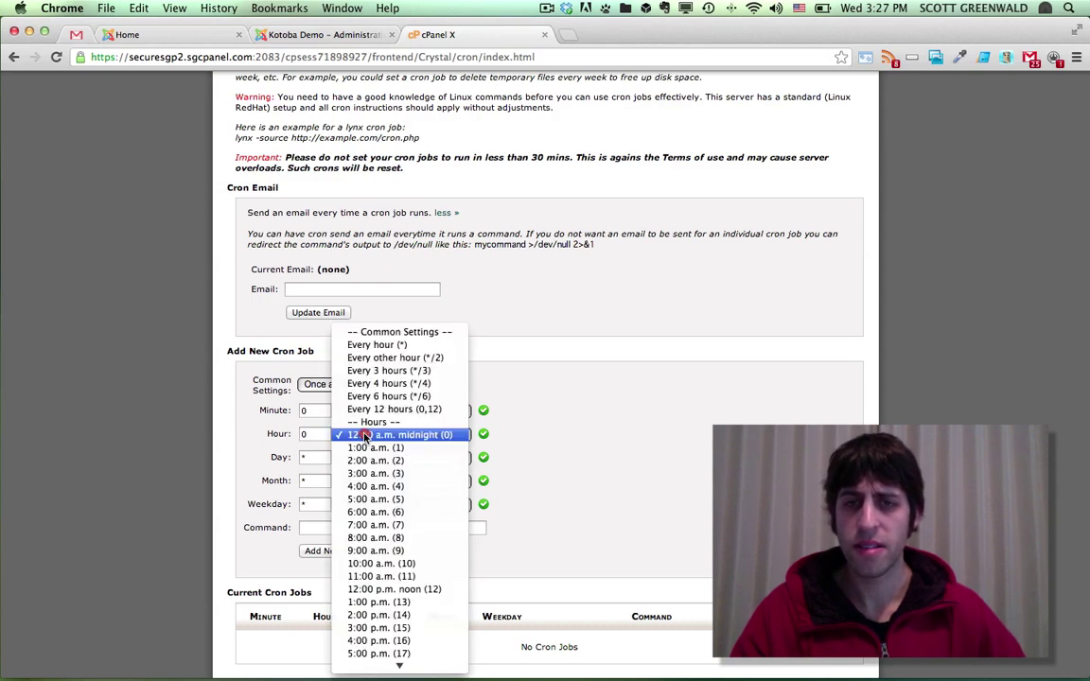
{"action": "left_click", "coordinate": [364, 437]}
{"action": "left_click", "coordinate": [301, 530]}
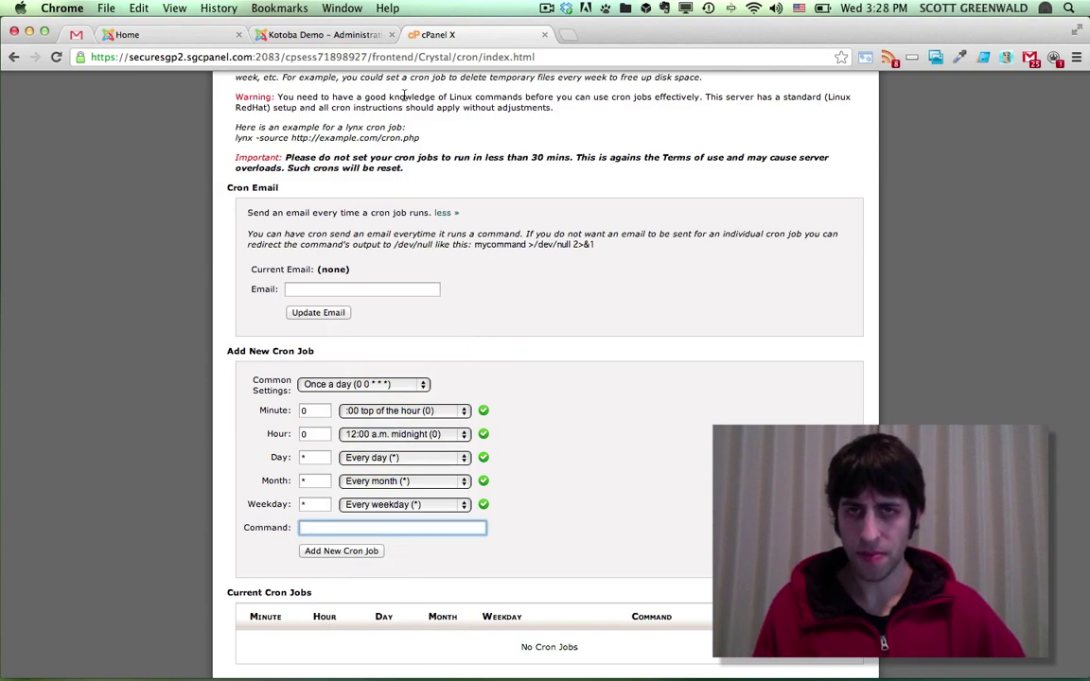
Copy the full curl backup command from the Joomla scheduling page
{"action": "left_click", "coordinate": [270, 35]}
{"action": "left_click", "coordinate": [371, 583]}
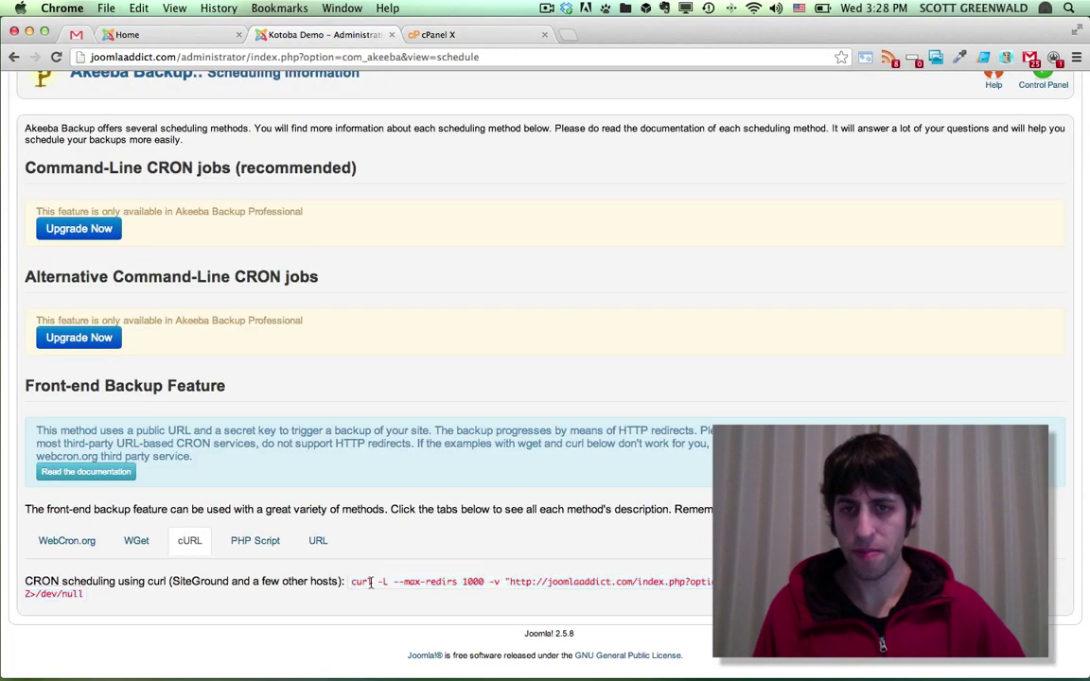
{"action": "left_click_drag", "start_coordinate": [350, 583], "coordinate": [82, 596]}
{"action": "key", "text": "super+c"}
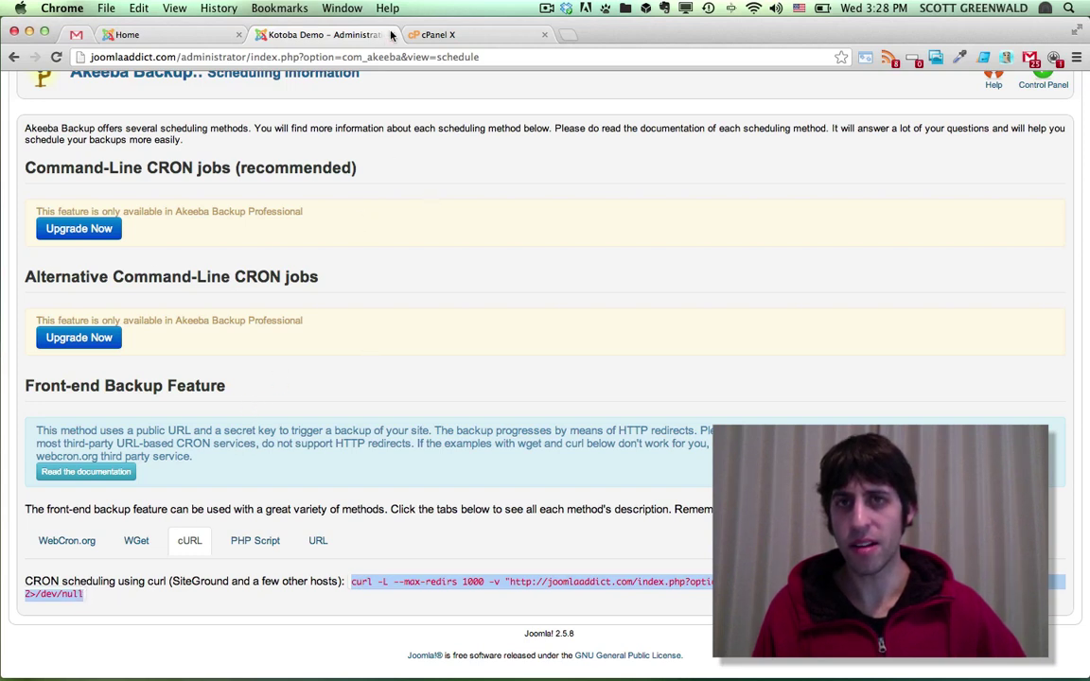
Paste the curl command into Command and add the daily 0 0 * * * cron job
{"action": "left_click", "coordinate": [430, 34]}
{"action": "key", "text": "super+v"}
{"action": "left_click_drag", "start_coordinate": [483, 528], "coordinate": [257, 530]}
{"action": "left_click", "coordinate": [587, 520]}
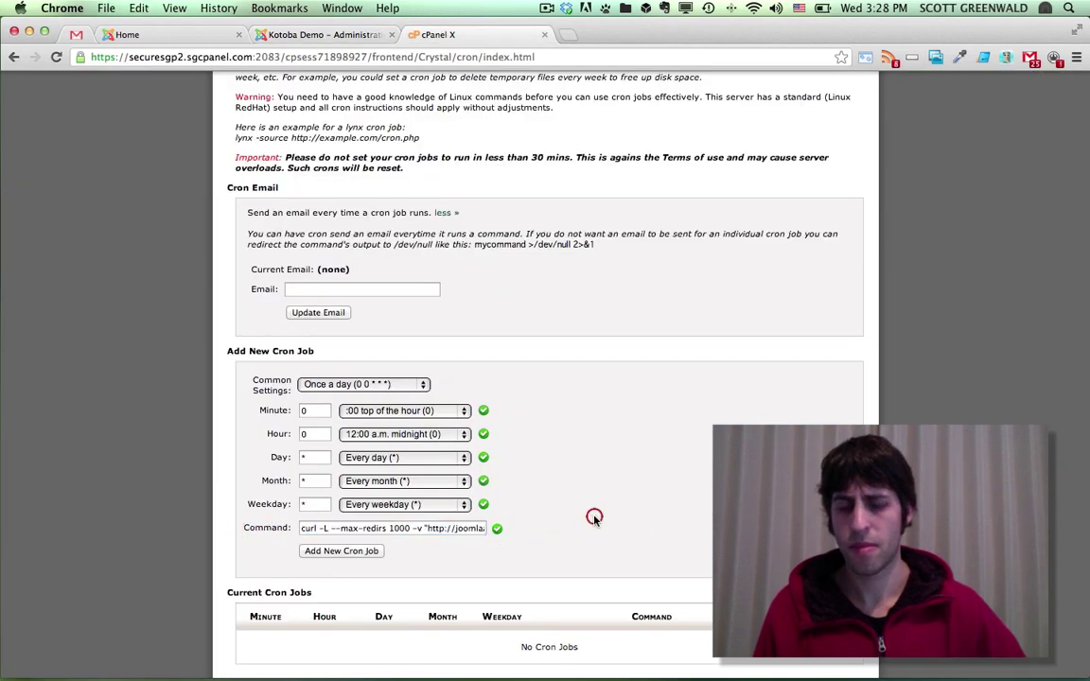
{"action": "left_click", "coordinate": [357, 554]}
{"action": "scroll", "coordinate": [481, 435], "scroll_direction": "down", "scroll_amount": 2}
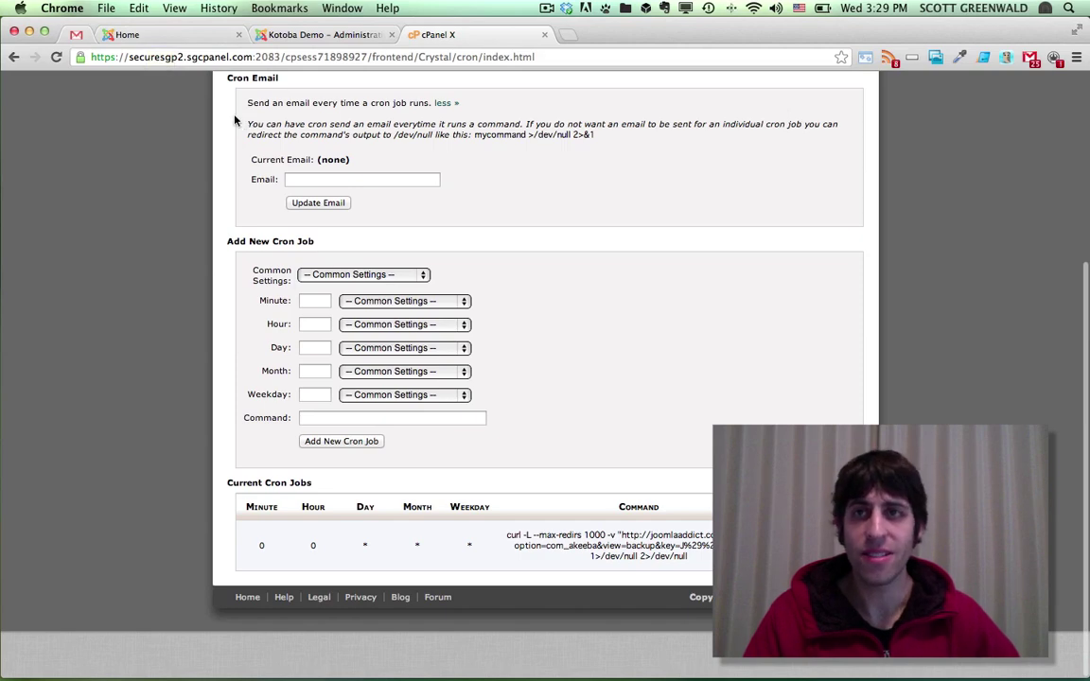
Read the 'Backup is complete' email in Gmail, then reopen Akeeba Backup in Joomla
{"action": "left_click", "coordinate": [91, 35]}
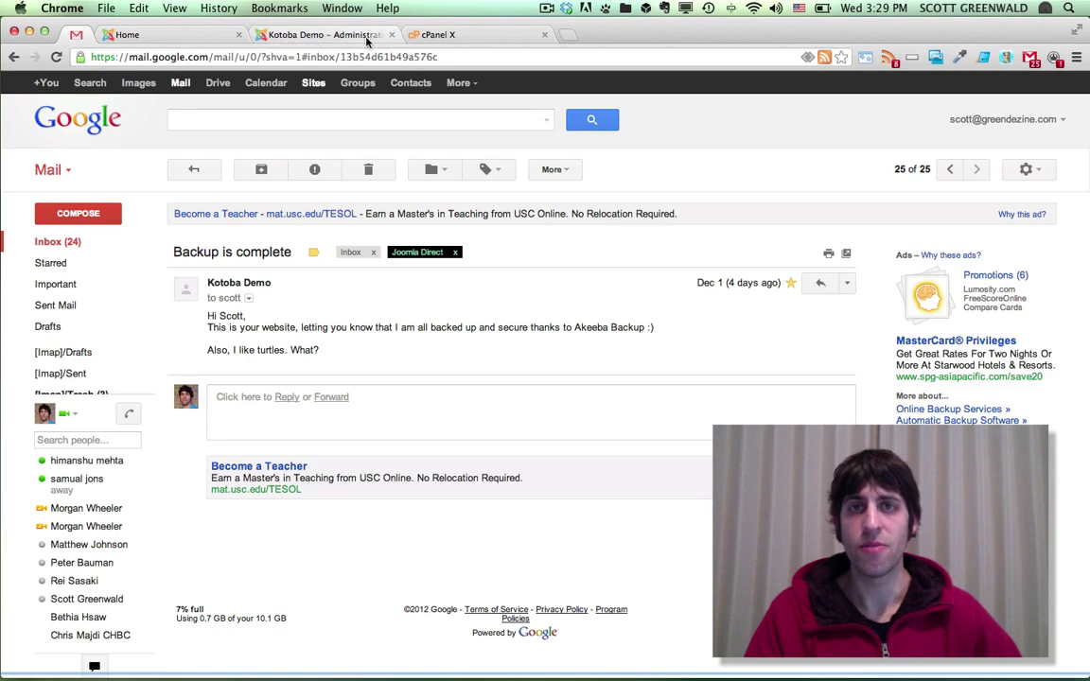
{"action": "left_click", "coordinate": [322, 35]}
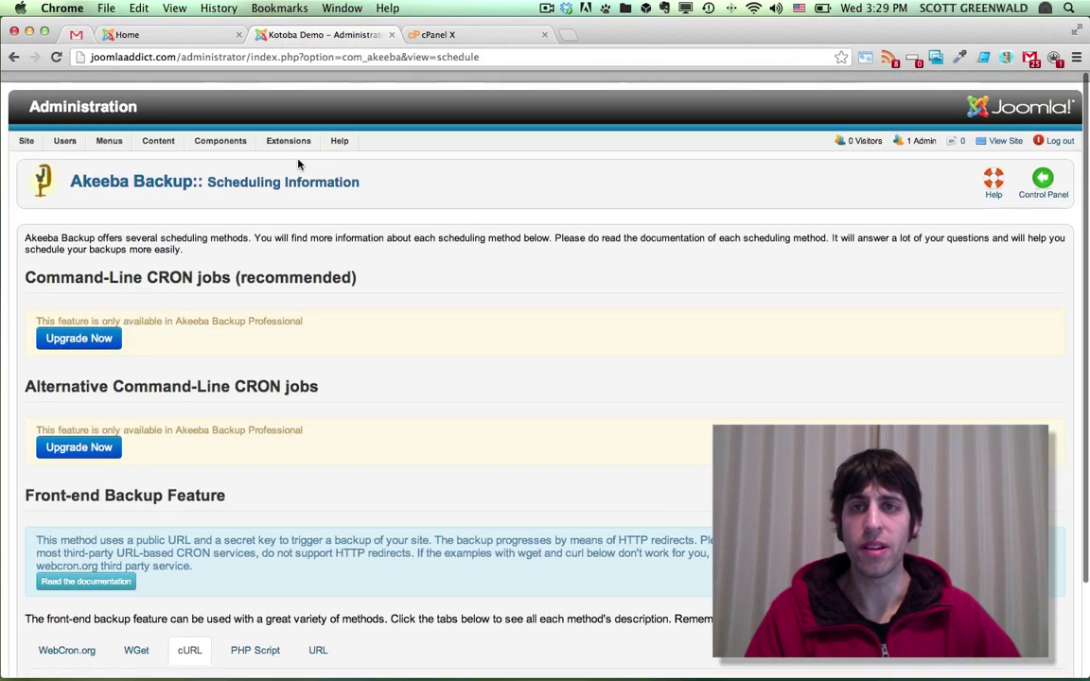
{"action": "scroll", "coordinate": [298, 164], "scroll_direction": "down", "scroll_amount": 1}
{"action": "mouse_move", "coordinate": [239, 135]}
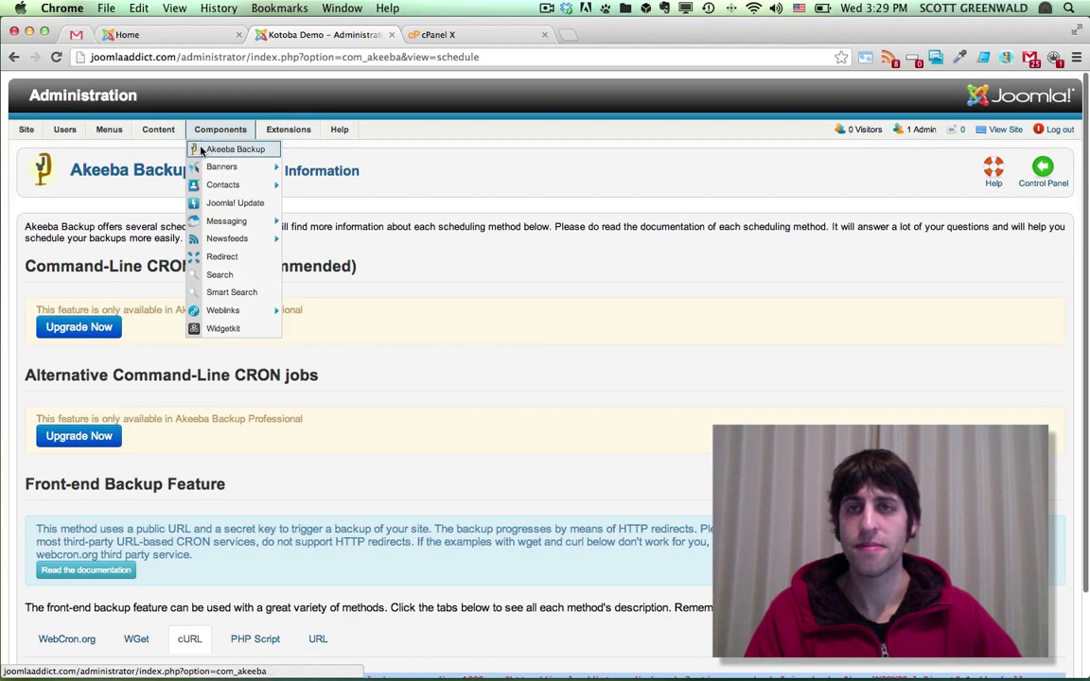
{"action": "left_click", "coordinate": [210, 151]}
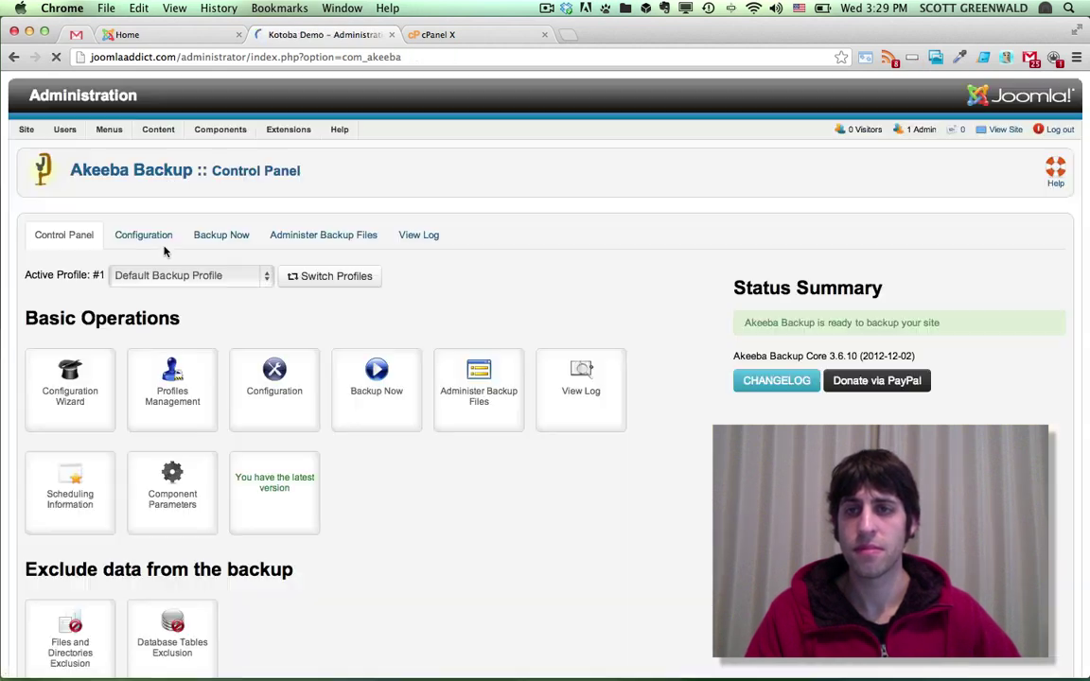
List stored backups showing the 11.62 Mb front-end backup, cancelling Chrome's Part 00 download
{"action": "left_click", "coordinate": [481, 376]}
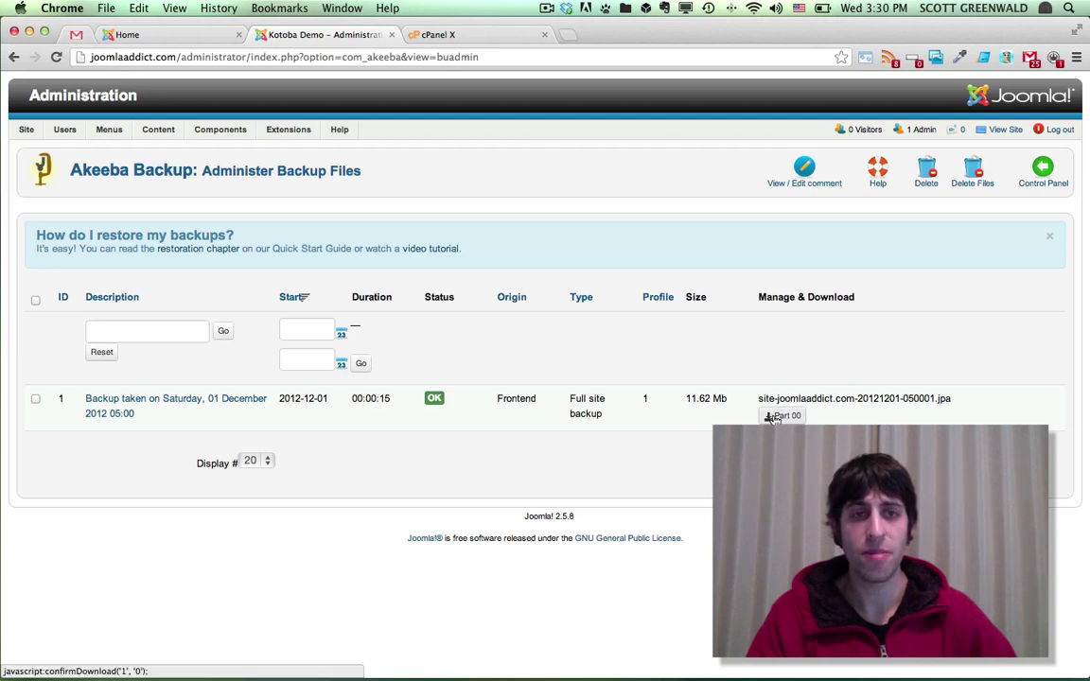
{"action": "left_click", "coordinate": [783, 416]}
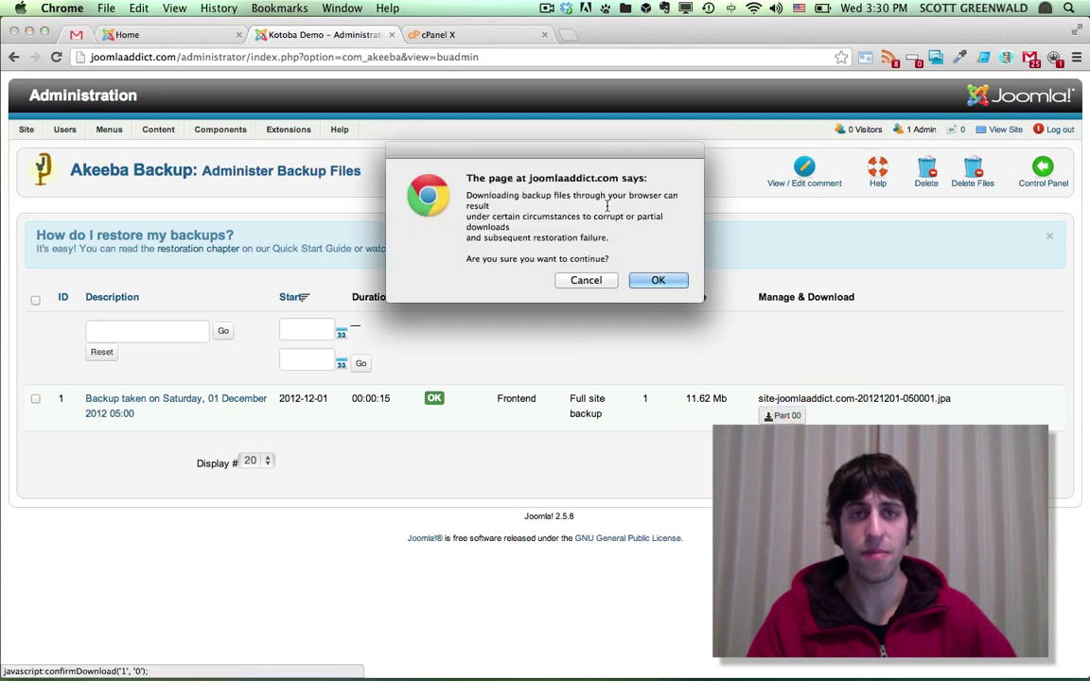
{"action": "left_click_drag", "start_coordinate": [537, 154], "coordinate": [519, 156]}
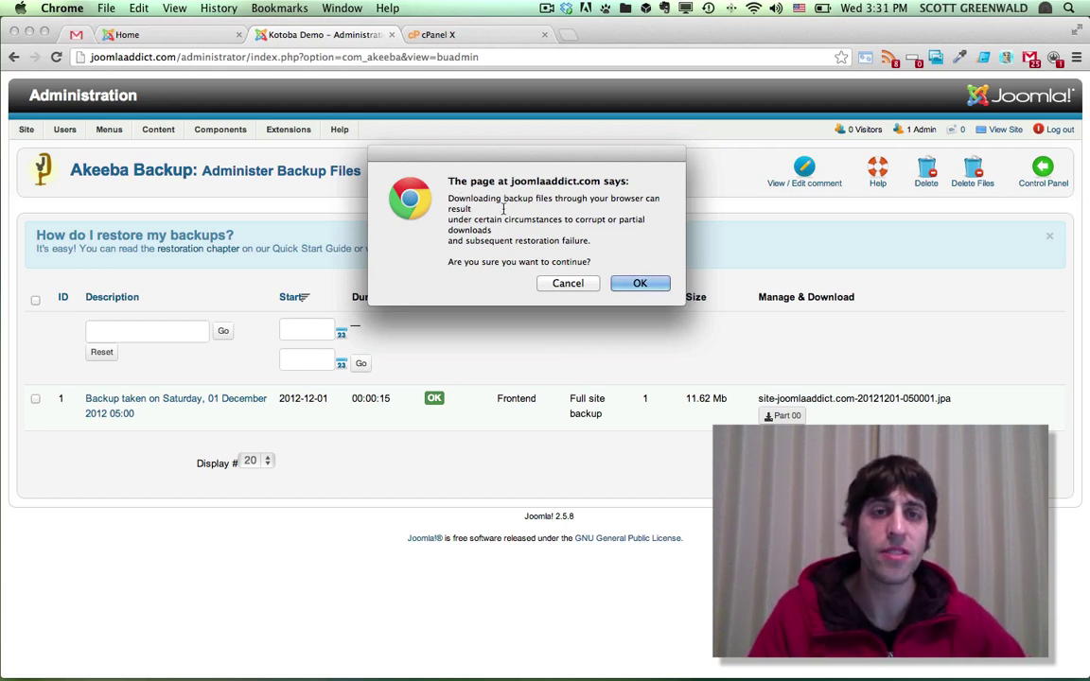
{"action": "left_click", "coordinate": [569, 284]}
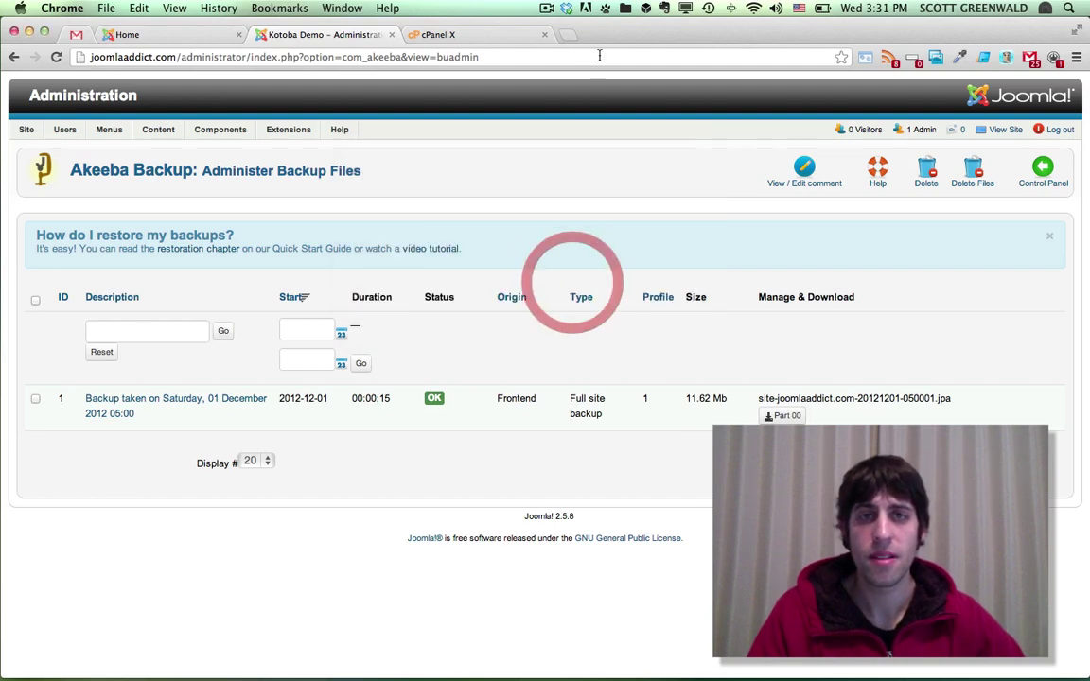
{"action": "mouse_move", "coordinate": [846, 675]}
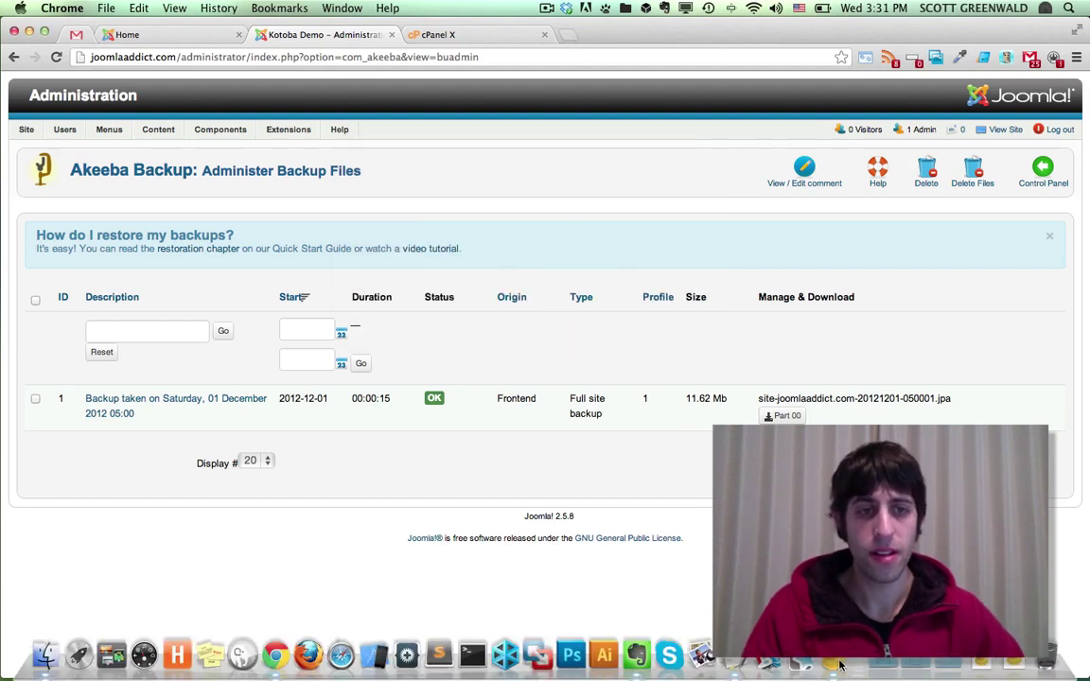
In Cyberduck, expand public_html > administrator > components > com_akeeba > backup on the server
{"action": "left_click", "coordinate": [836, 665]}
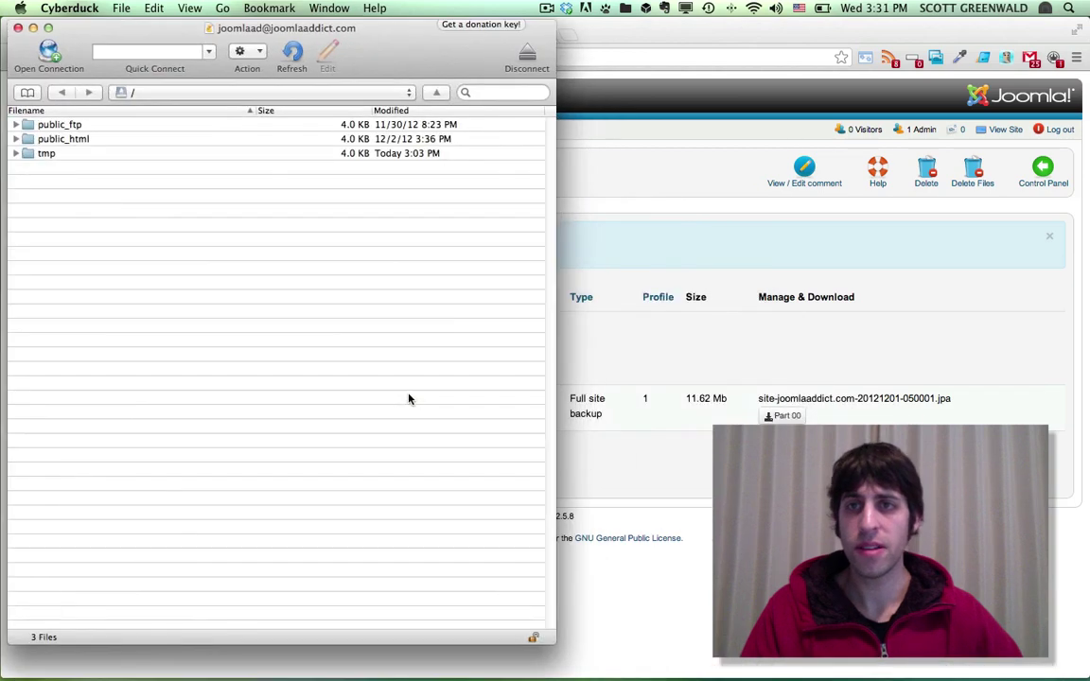
{"action": "left_click", "coordinate": [15, 139]}
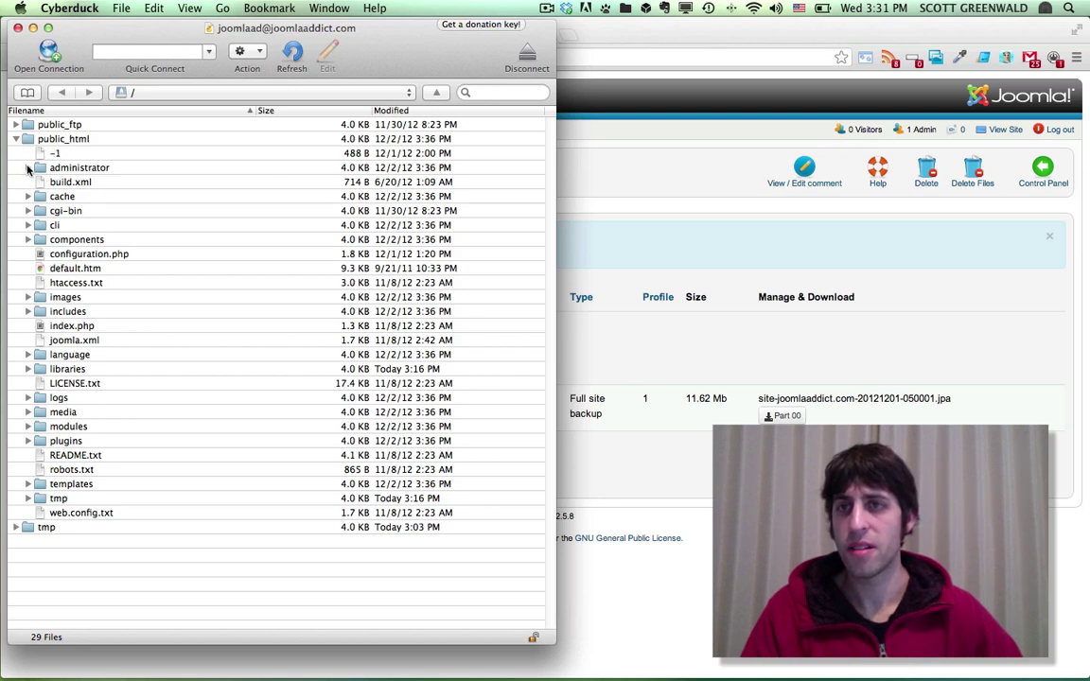
{"action": "left_click", "coordinate": [28, 168]}
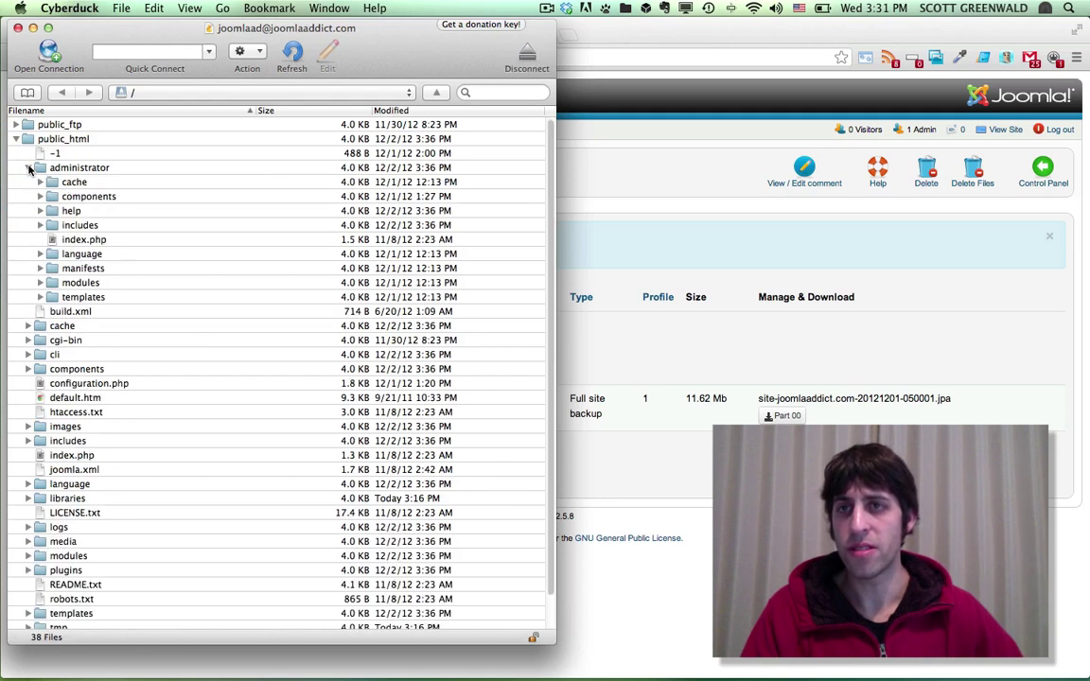
{"action": "left_click", "coordinate": [40, 196]}
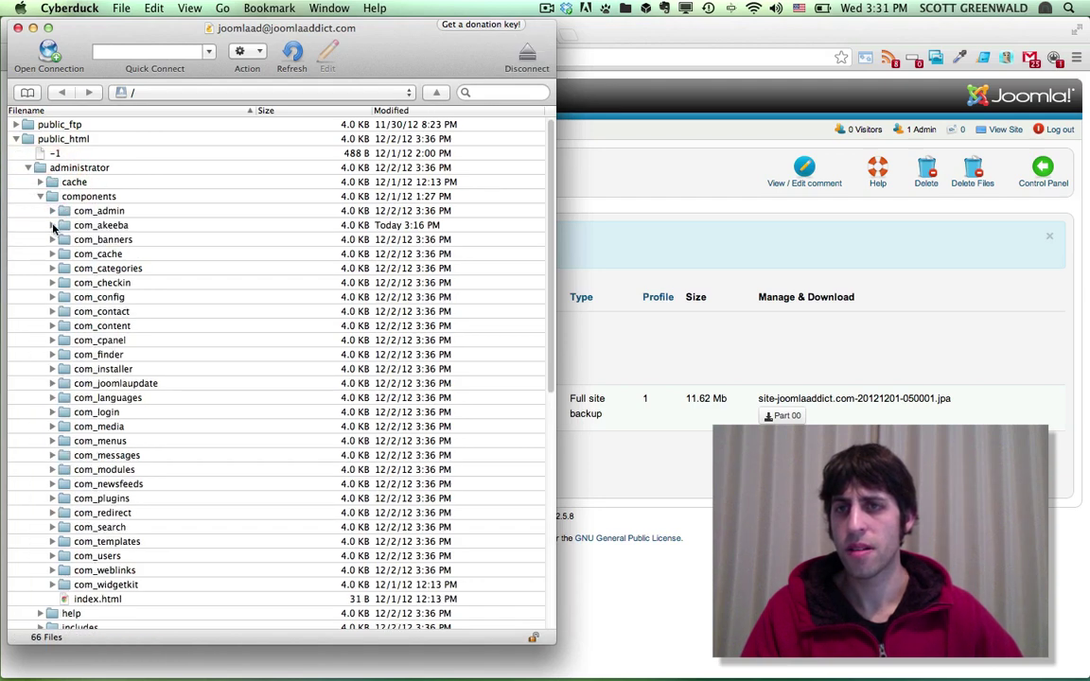
{"action": "left_click", "coordinate": [52, 226]}
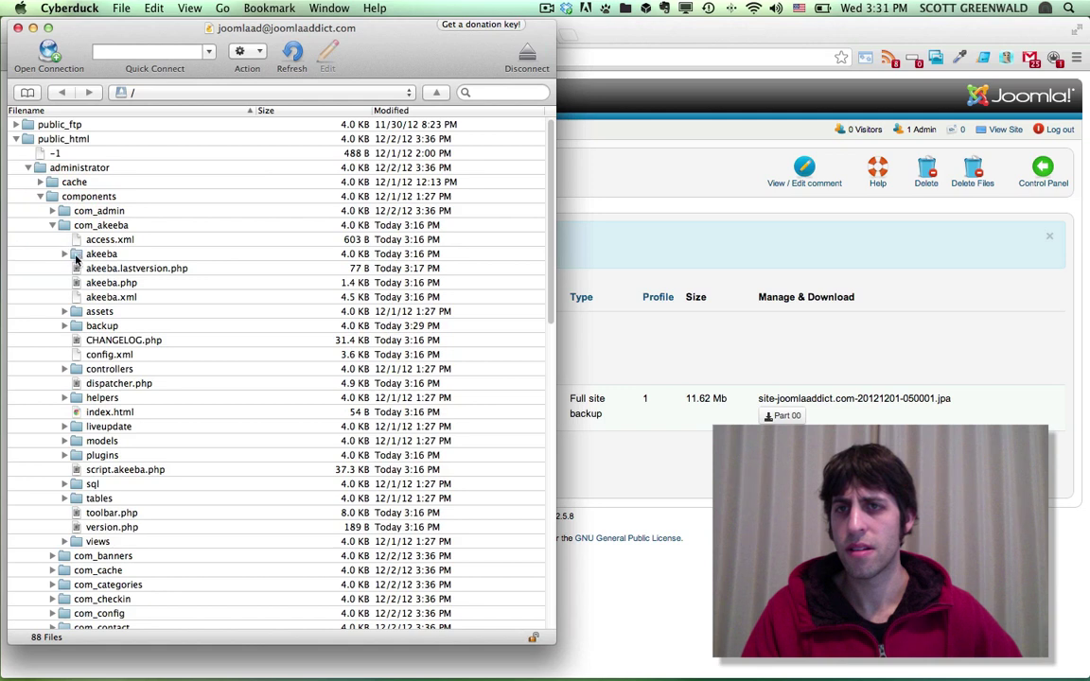
{"action": "left_click", "coordinate": [66, 326]}
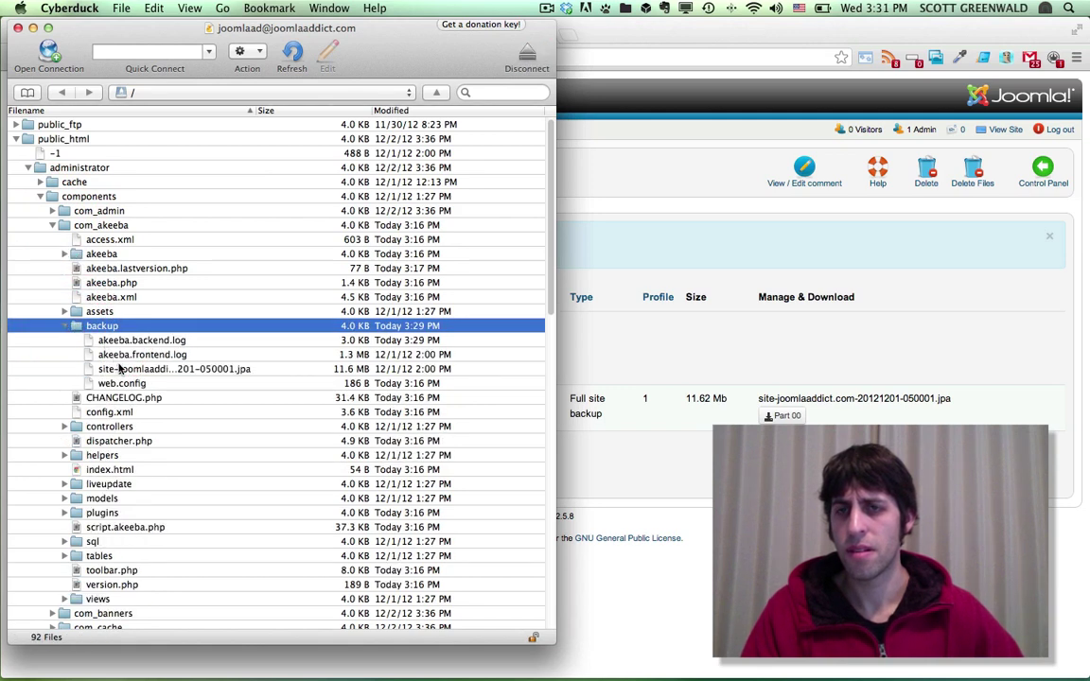
Select the site-joomlaaddict.com-20121201-050001.jpa file, widen the Filename column, and compare against the Akeeba list
{"action": "left_click", "coordinate": [121, 369]}
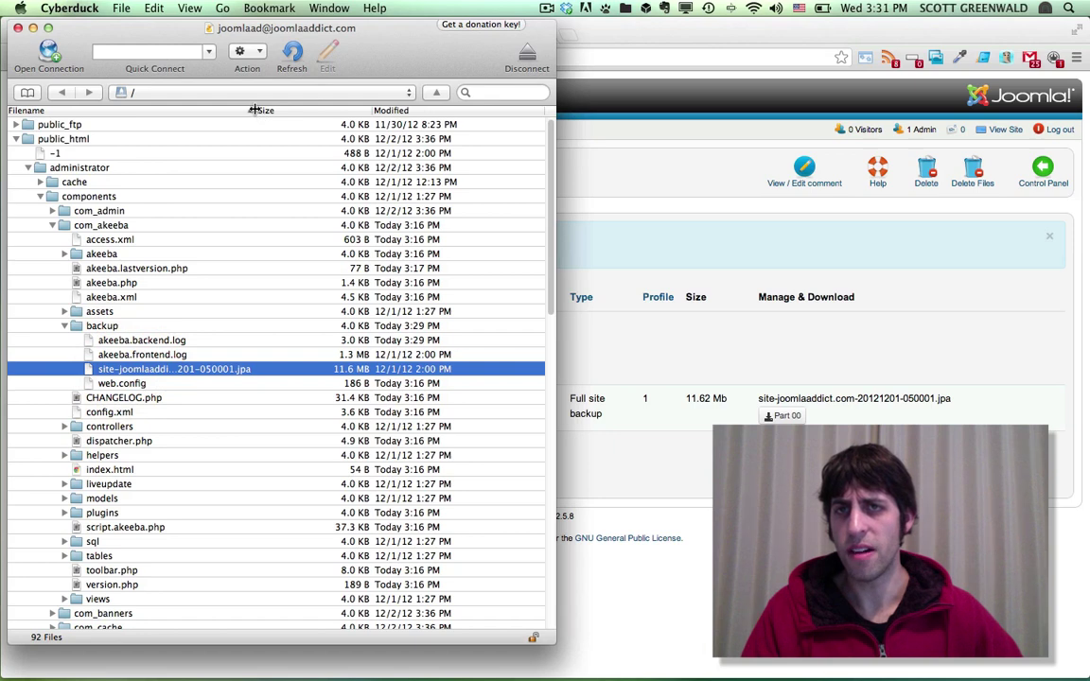
{"action": "left_click_drag", "start_coordinate": [255, 110], "coordinate": [357, 110]}
{"action": "left_click", "coordinate": [758, 398]}
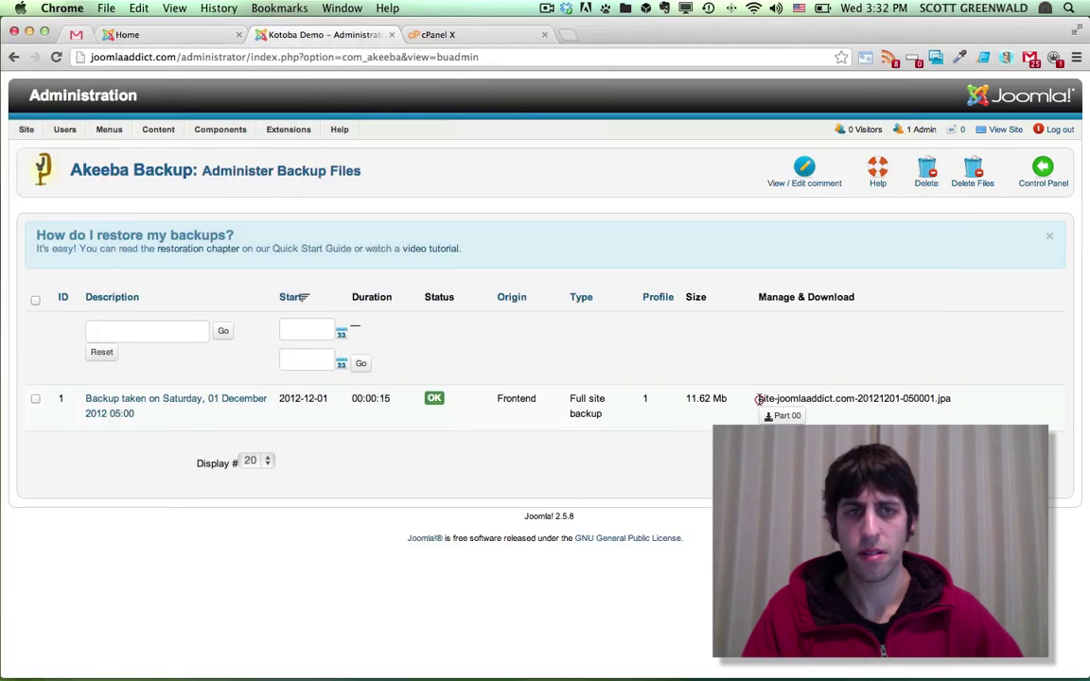
{"action": "left_click_drag", "start_coordinate": [758, 398], "coordinate": [966, 396]}
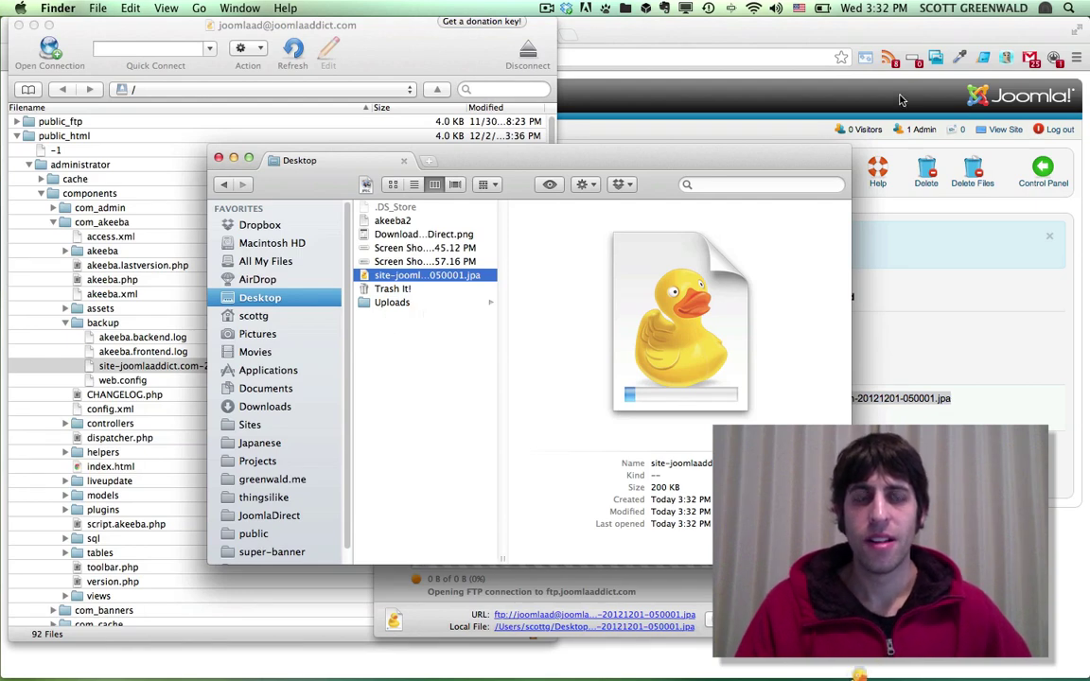
Bring the Akeeba Administer Backup Files list back to the front and clear the file name highlight
{"action": "left_click", "coordinate": [894, 254]}
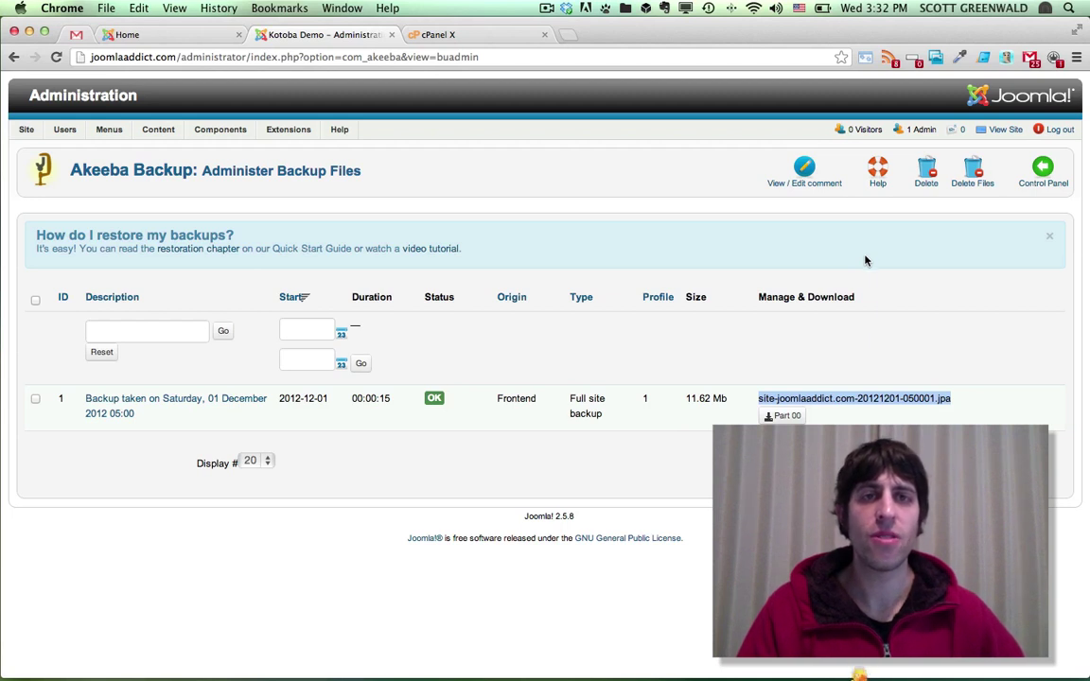
{"action": "left_click", "coordinate": [754, 397]}
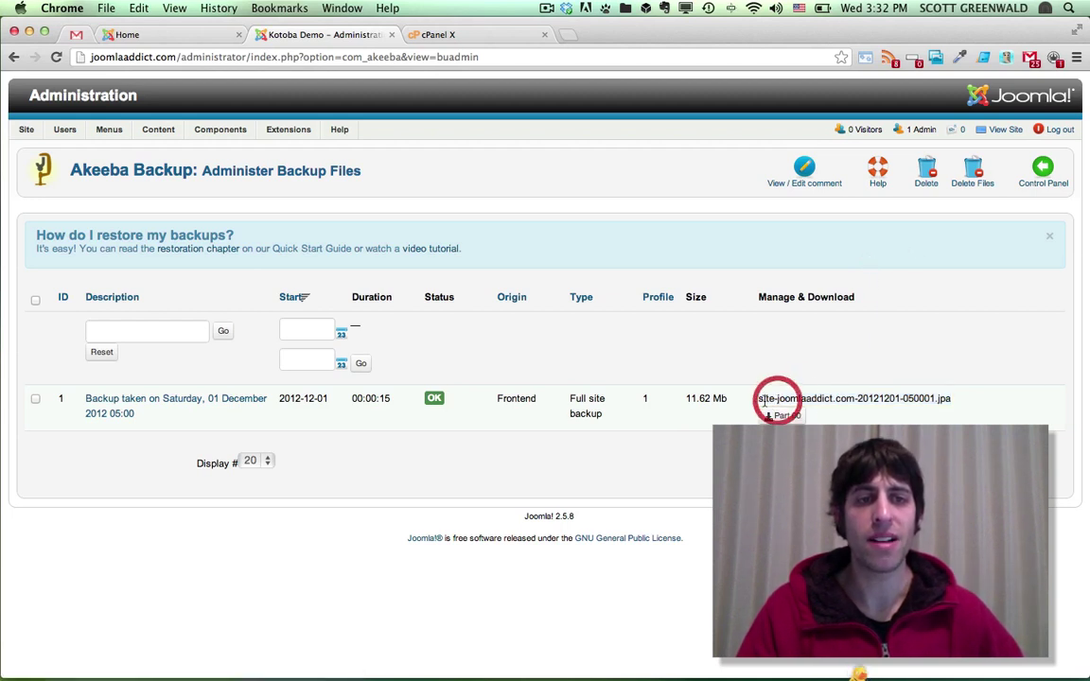